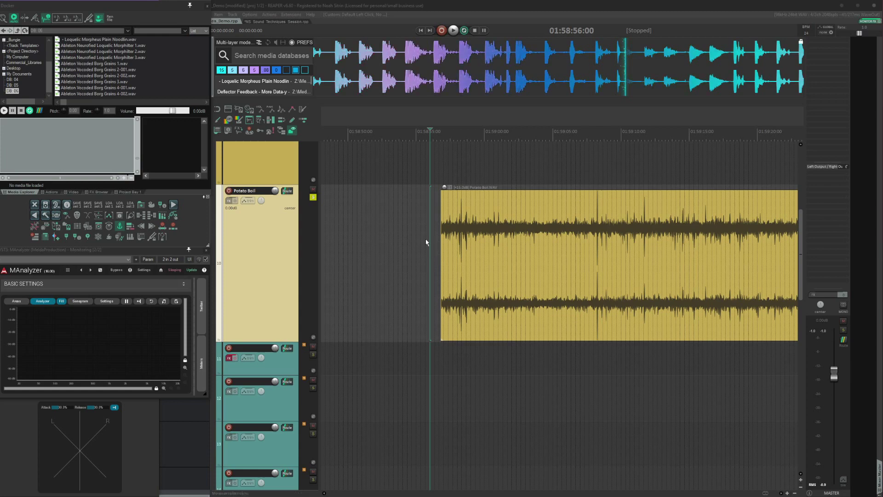
# Play back the raw Potato Boil clip from about 1:59:01.
pyautogui.hscroll(2, 426, 243)
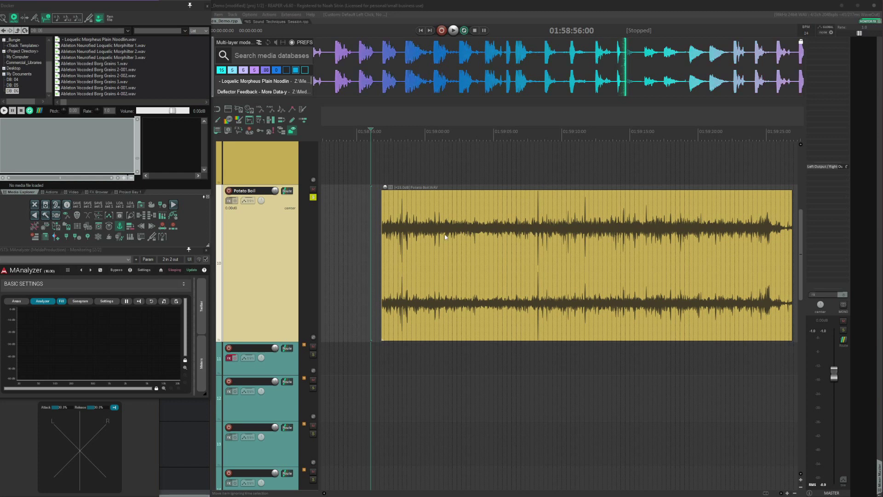
pyautogui.click(445, 239)
pyautogui.press('space')
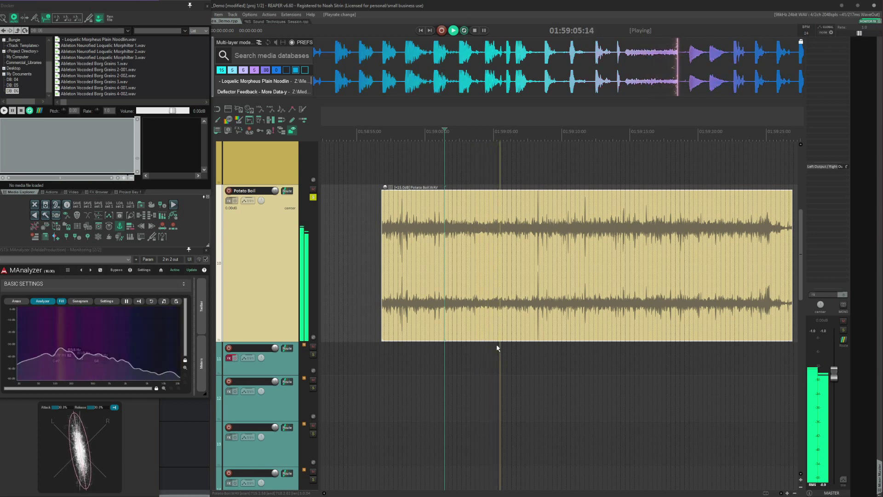
pyautogui.press('space')
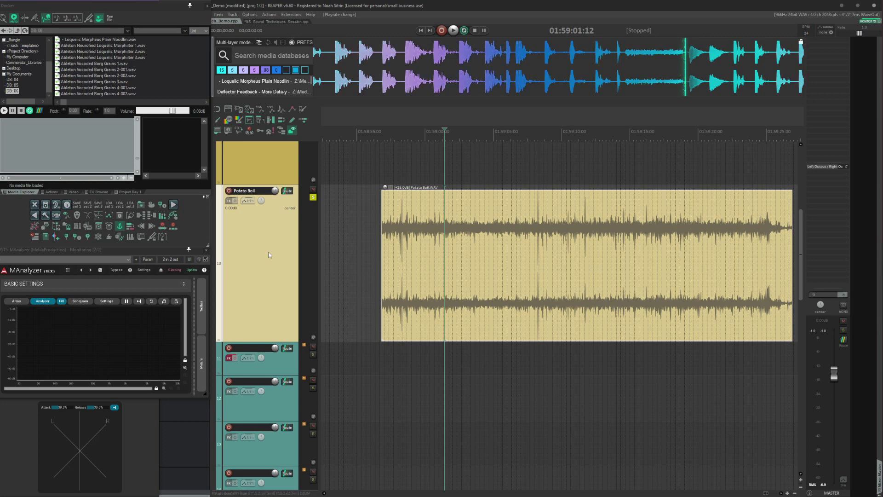
# Add SerumFX to the Potato Boil track and switch the plugin to its dark skin.
pyautogui.press('q')
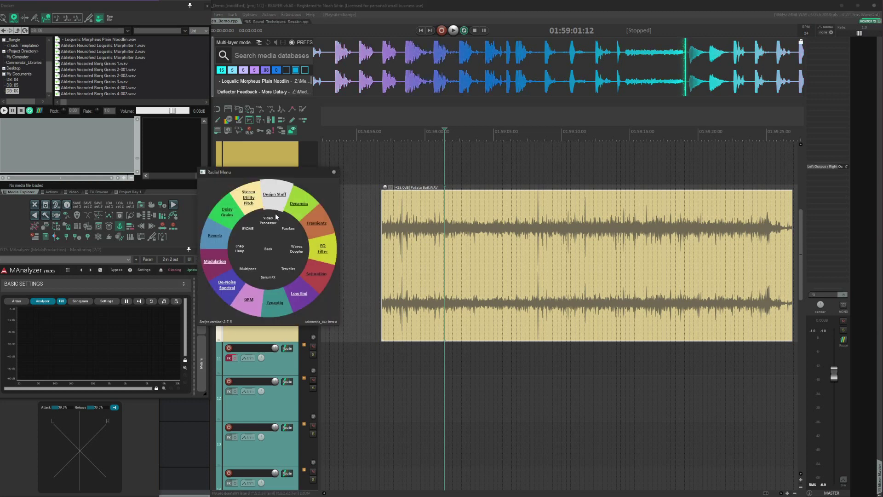
pyautogui.click(275, 202)
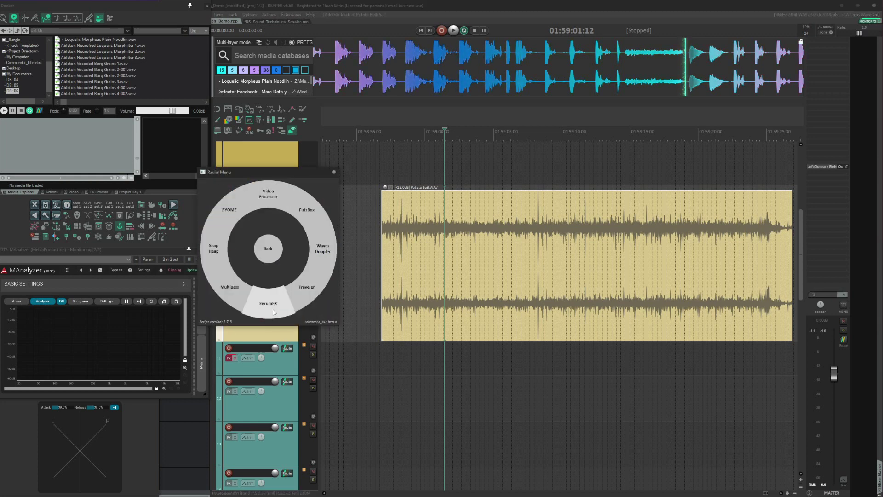
pyautogui.click(303, 310)
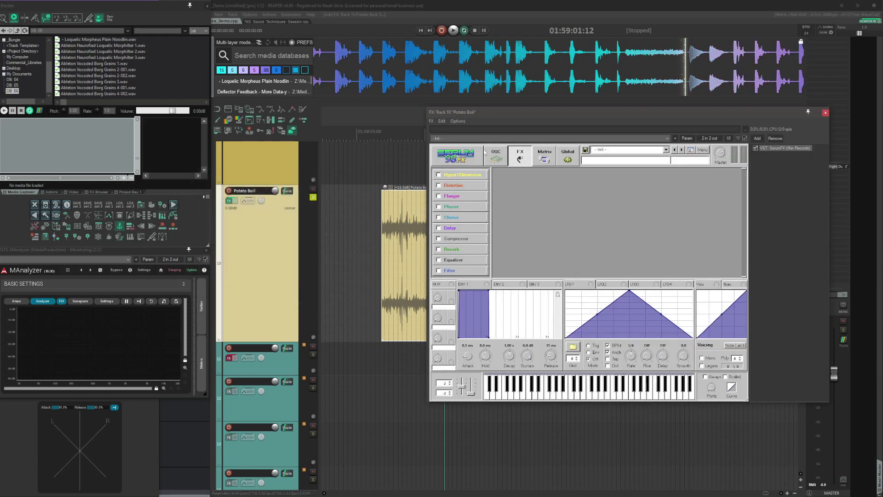
pyautogui.click(453, 159)
pyautogui.moveTo(460, 178)
pyautogui.click(553, 179)
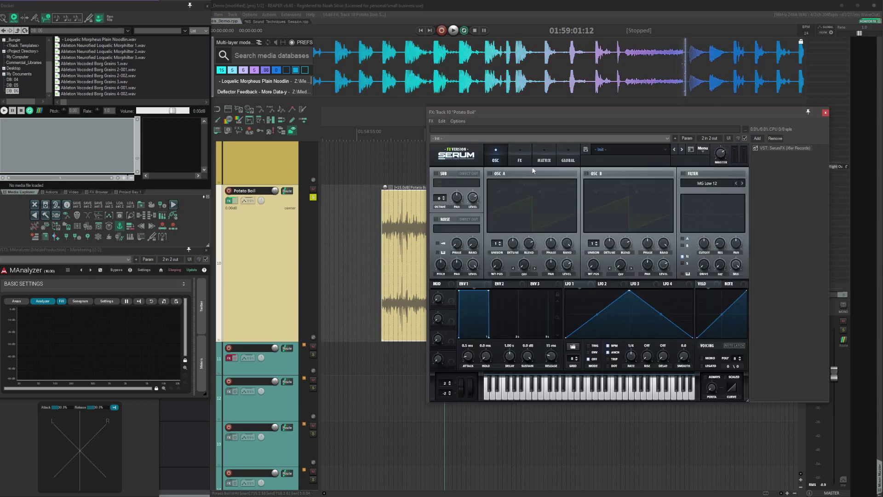
# Enable SerumFX's noise oscillator with Audio In as its source and turn on Note Latch.
pyautogui.click(437, 219)
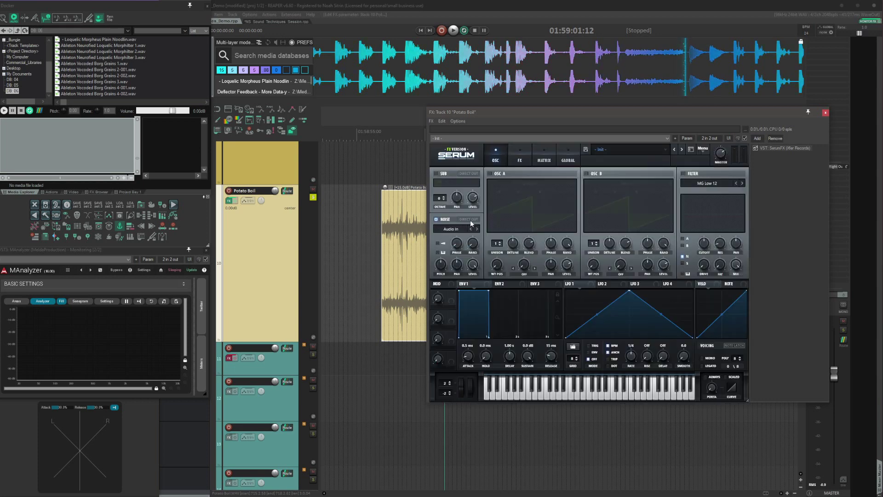
pyautogui.click(732, 346)
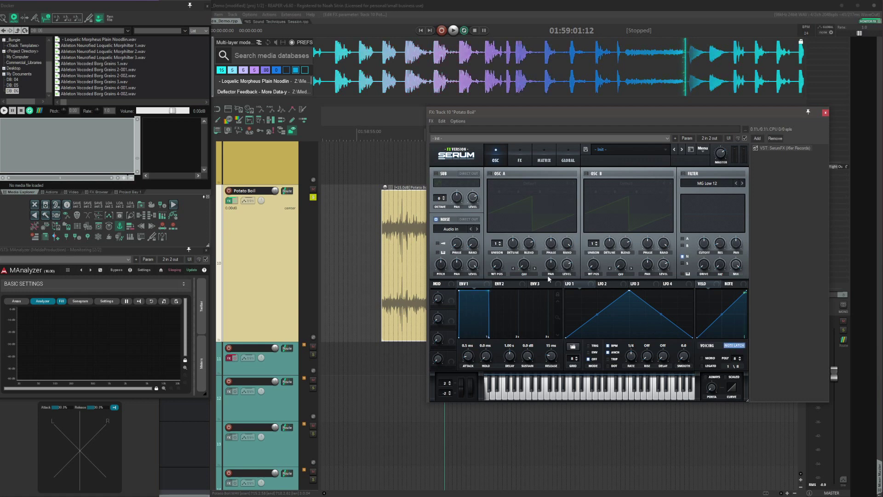
# Turn off BPM sync for LFO 1, assign it to the noise level, and set its rate to 0.7 Hz.
pyautogui.click(613, 346)
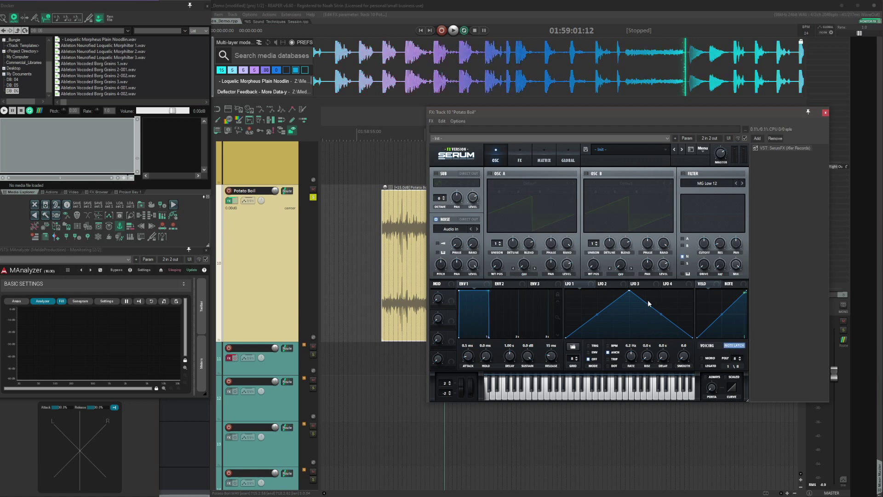
pyautogui.moveTo(580, 283); pyautogui.dragTo(472, 267)
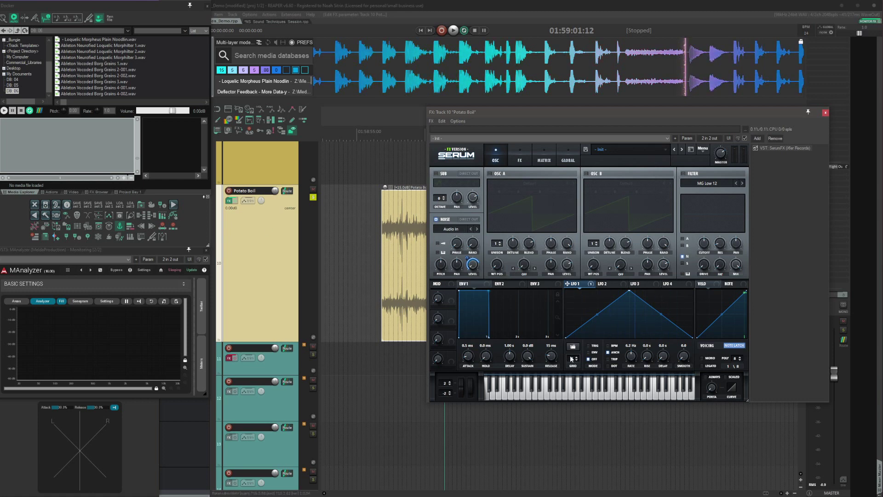
pyautogui.moveTo(632, 355); pyautogui.dragTo(626, 365)
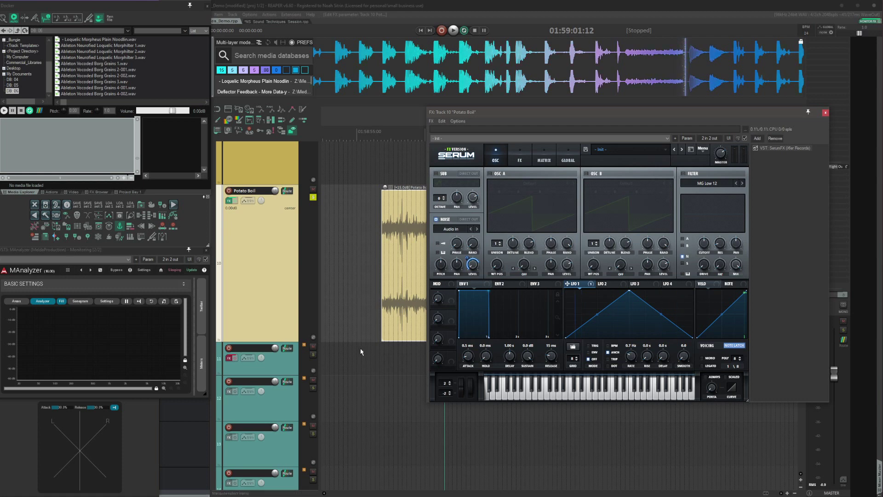
# Audition the modulated Potato Boil clip and slow LFO 1's rate to 0.4 Hz.
pyautogui.press('space')
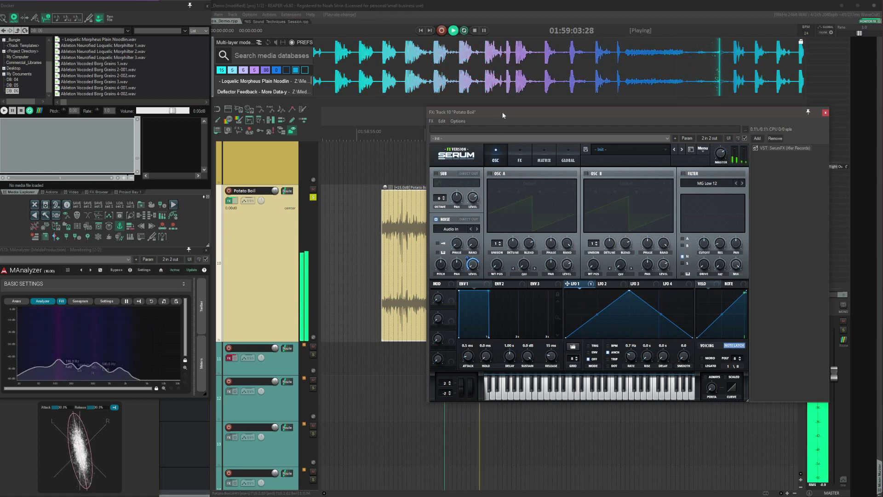
pyautogui.press('space')
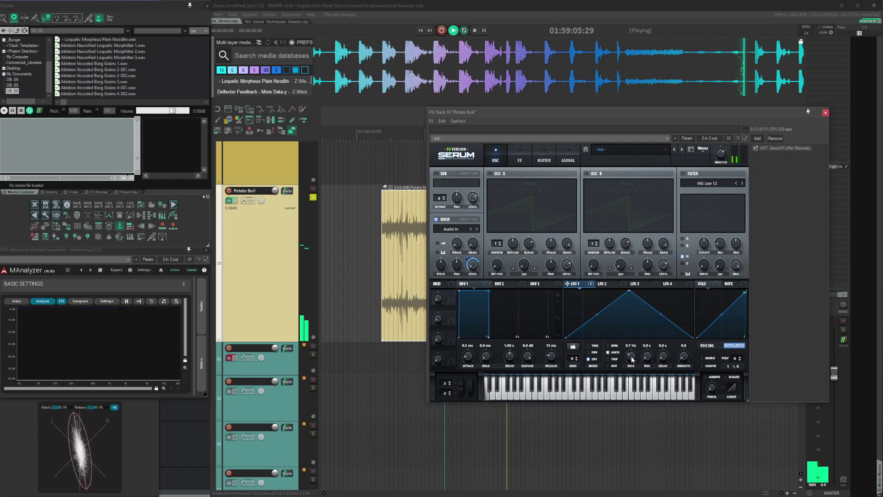
pyautogui.moveTo(630, 355); pyautogui.dragTo(631, 360)
# Reshape LFO 1 from a triangle into a downward ramp by moving its peak to the start of the cycle.
pyautogui.moveTo(535, 114); pyautogui.dragTo(412, 126)
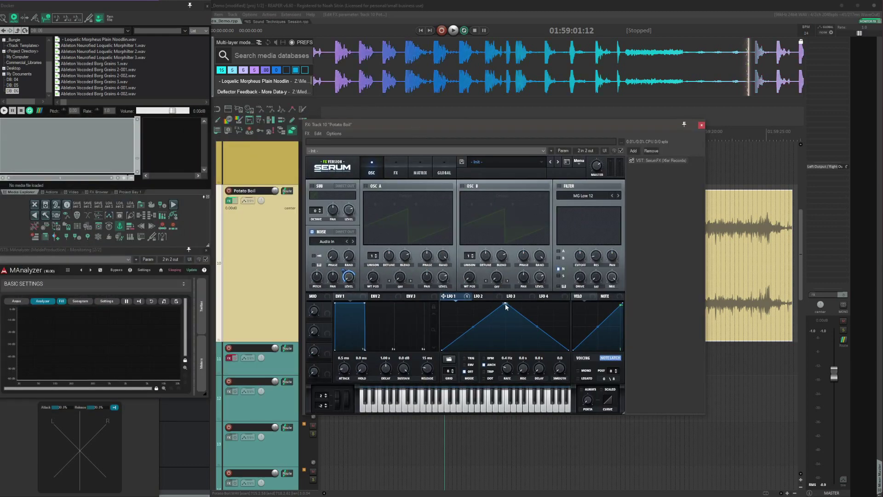
pyautogui.moveTo(506, 304); pyautogui.dragTo(442, 304)
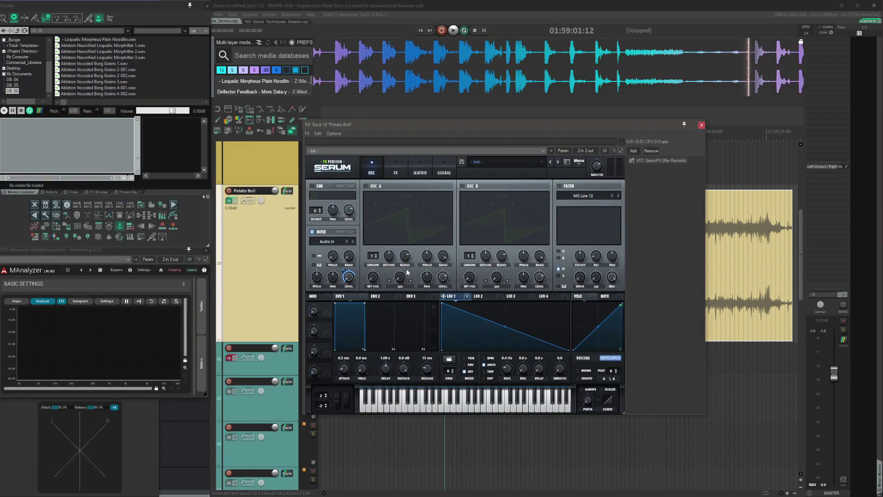
pyautogui.doubleClick(463, 311)
pyautogui.rightClick(463, 311)
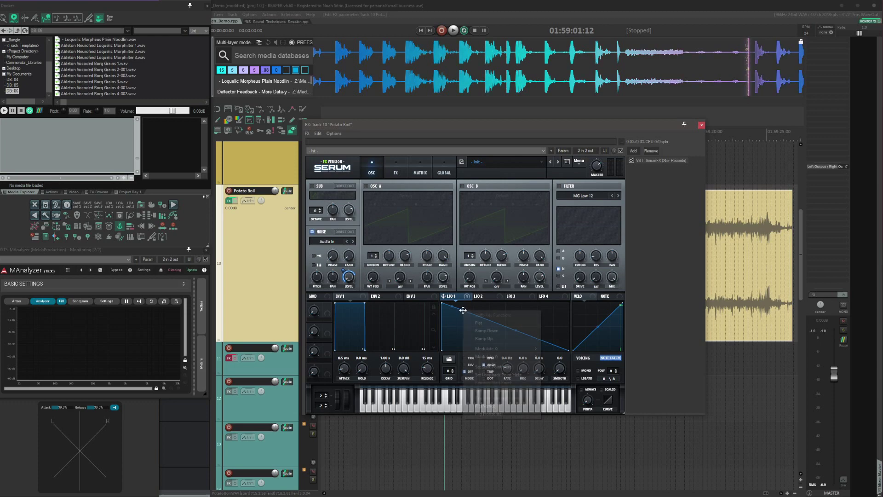
pyautogui.click(455, 308)
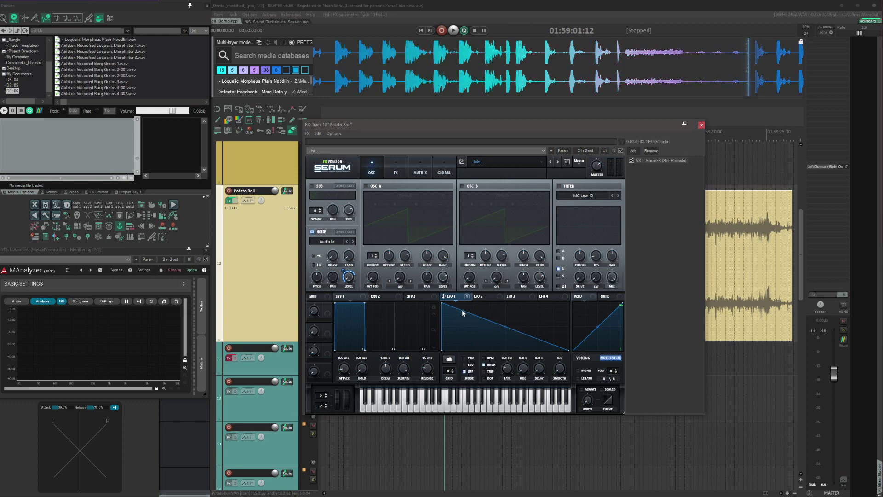
# Uncover the Potato Boil clip and audition it with the ramp-shaped LFO.
pyautogui.moveTo(437, 123); pyautogui.dragTo(635, 129)
pyautogui.press('space')
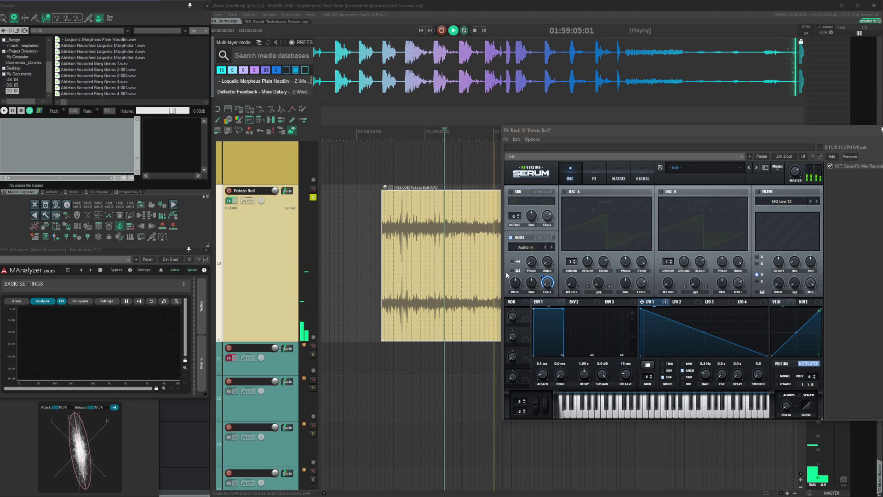
pyautogui.press('space')
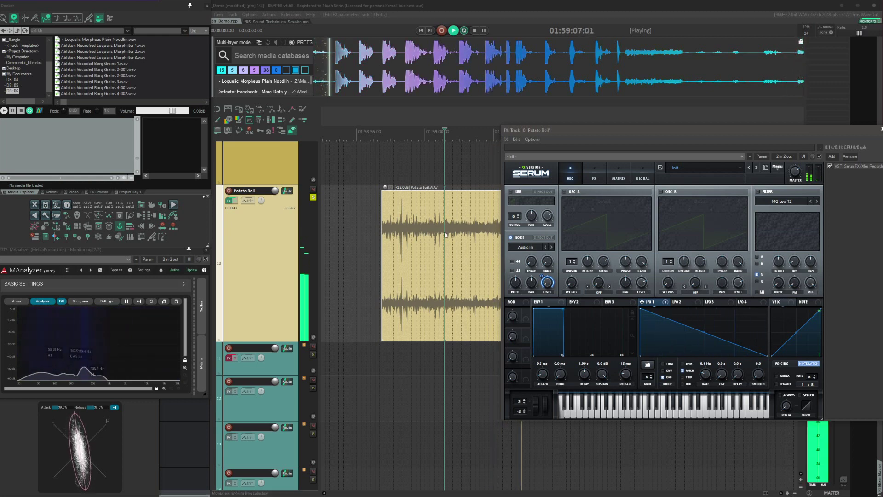
# Select a burst in the recorded master waveform and place it as a clip on the track above the source clip.
pyautogui.moveTo(707, 54); pyautogui.dragTo(541, 58)
pyautogui.moveTo(627, 54); pyautogui.dragTo(399, 163)
pyautogui.click(390, 161)
pyautogui.scroll(4, 391, 162)
pyautogui.click(411, 276)
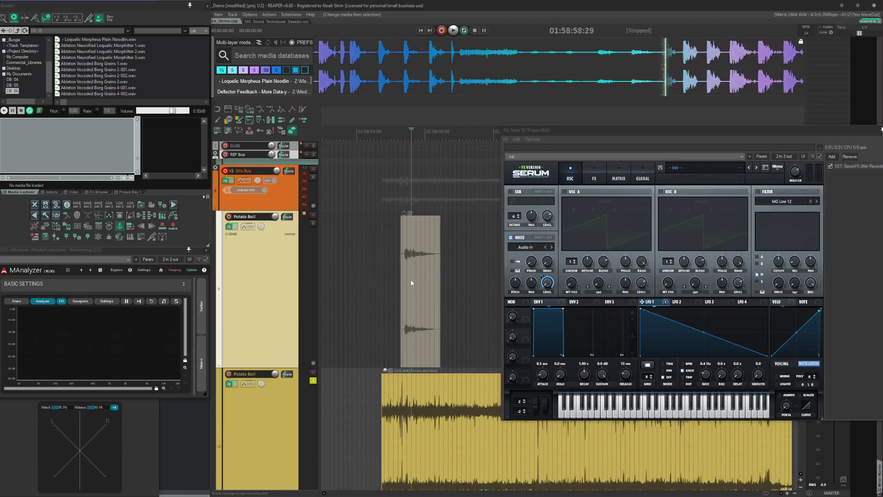
# Boost the captured burst's volume to examine its decay shape, and delete the clip.
pyautogui.scroll(5, 421, 302)
pyautogui.click(424, 310)
pyautogui.scroll(4, 423, 310)
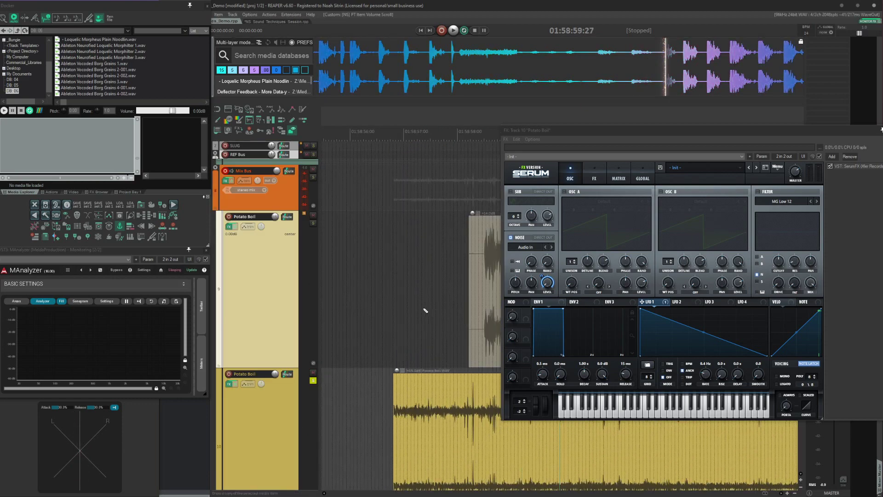
pyautogui.doubleClick(405, 264)
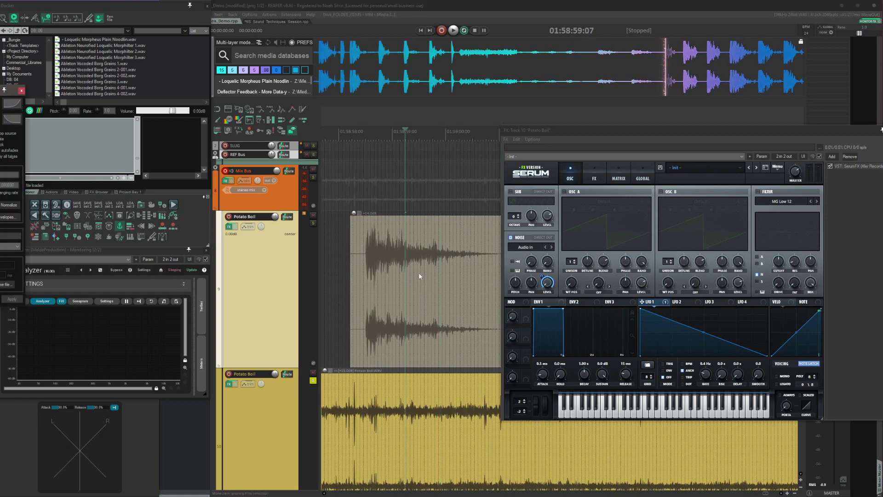
pyautogui.click(22, 90)
pyautogui.click(451, 295)
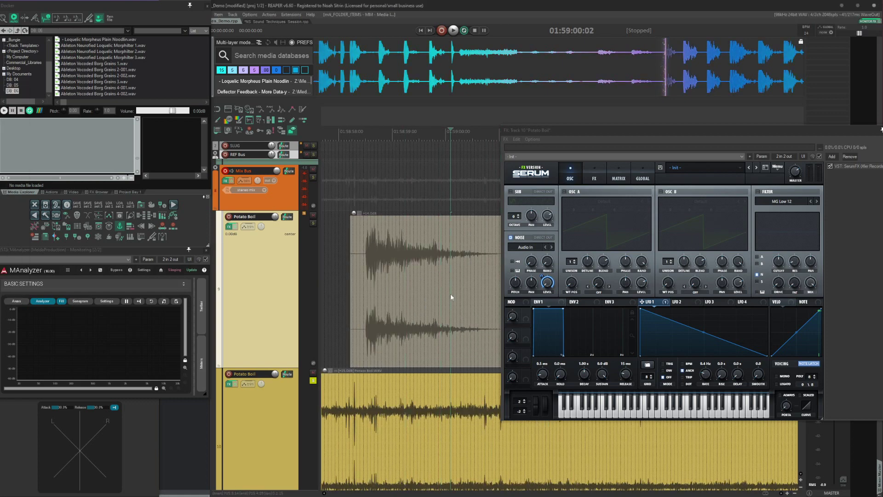
pyautogui.press('Delete')
# Add a full-level point near the start of LFO 1 and bend the falling segment into a concave decay.
pyautogui.scroll(-5, 443, 284)
pyautogui.hscroll(3, 445, 286)
pyautogui.click(416, 322)
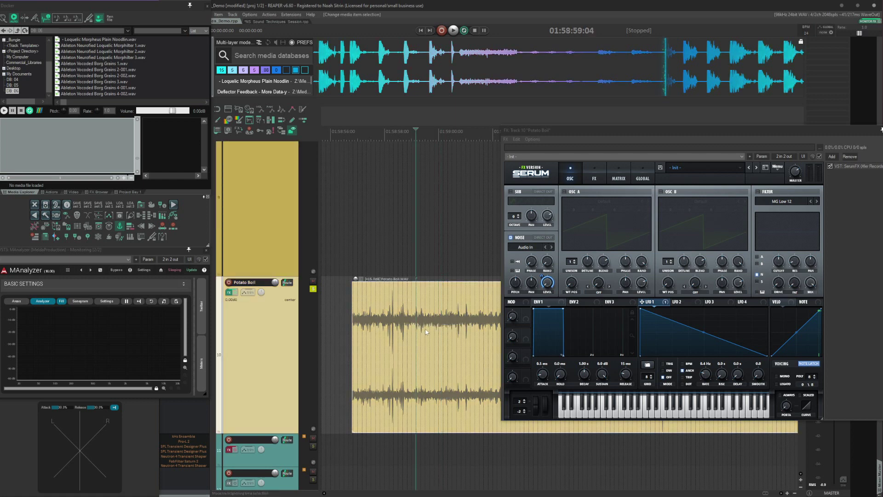
pyautogui.doubleClick(661, 312)
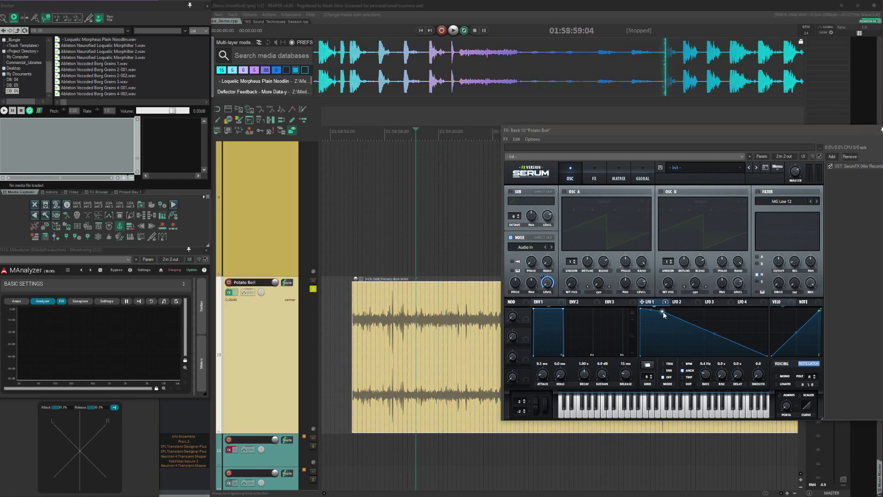
pyautogui.moveTo(703, 331)
pyautogui.mouseDown()
pyautogui.moveTo(714, 332)
pyautogui.moveTo(712, 341)
pyautogui.mouseUp()
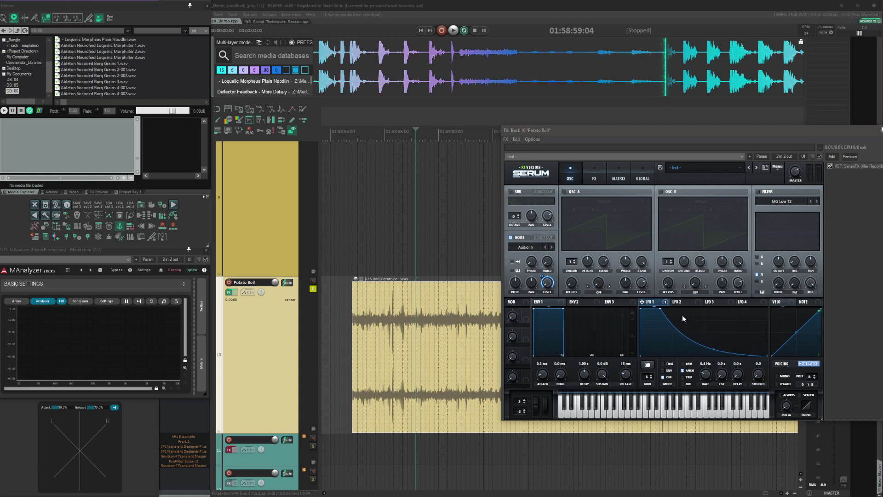
# Enable oscillator A and the sub oscillator at octave -2, and assign LFO 1 to both of their levels.
pyautogui.click(510, 191)
pyautogui.click(564, 191)
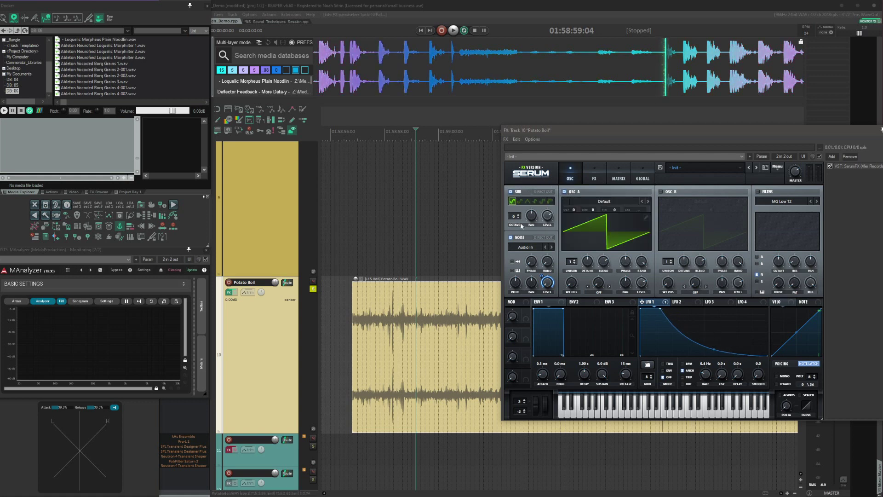
pyautogui.moveTo(517, 217); pyautogui.dragTo(512, 222)
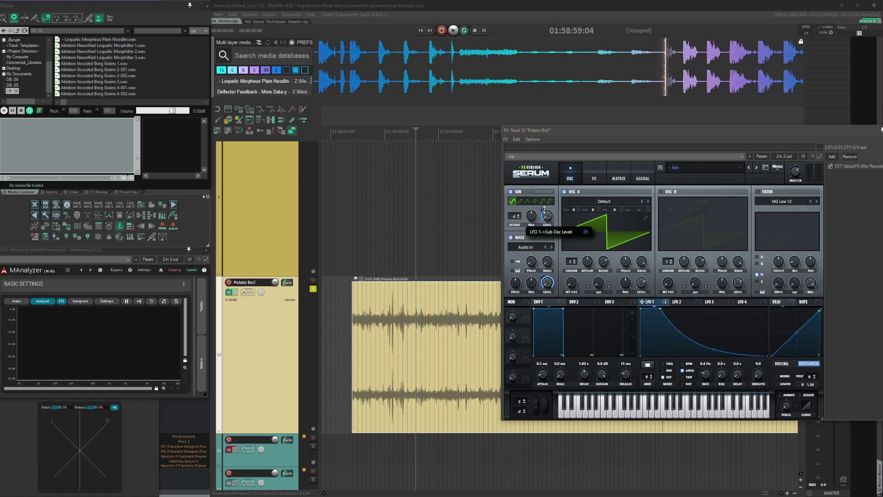
pyautogui.moveTo(642, 302); pyautogui.dragTo(641, 282)
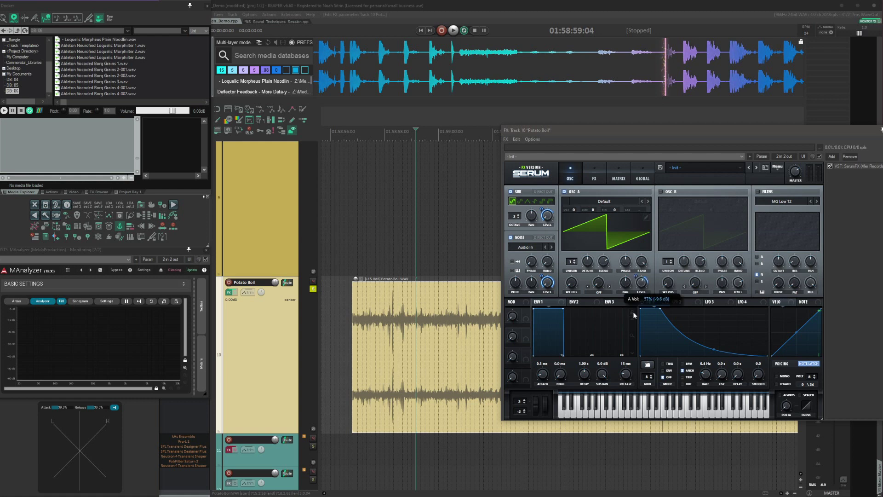
# Audition the clip with the added oscillators, and switch off the sub oscillator and oscillator A.
pyautogui.click(410, 316)
pyautogui.press('space')
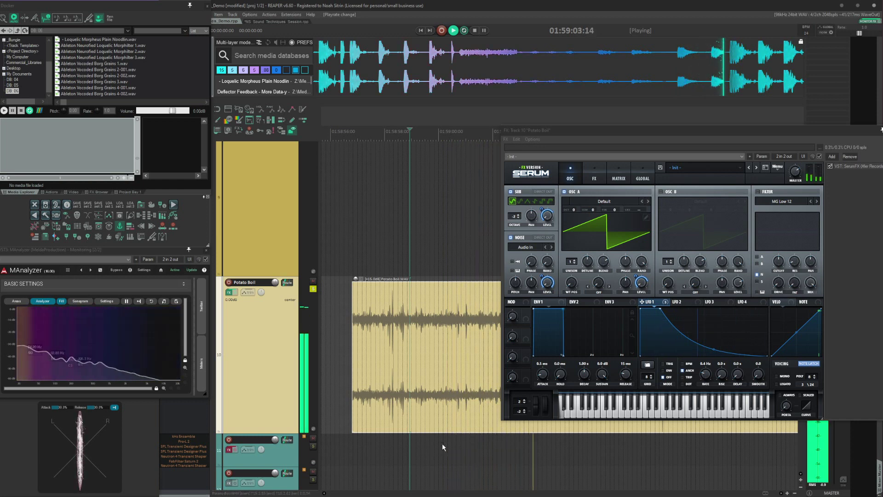
pyautogui.press('space')
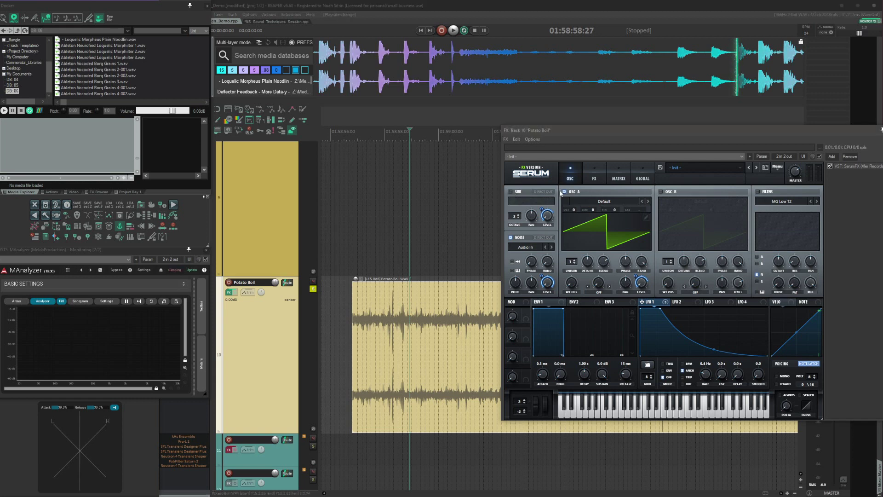
pyautogui.click(563, 191)
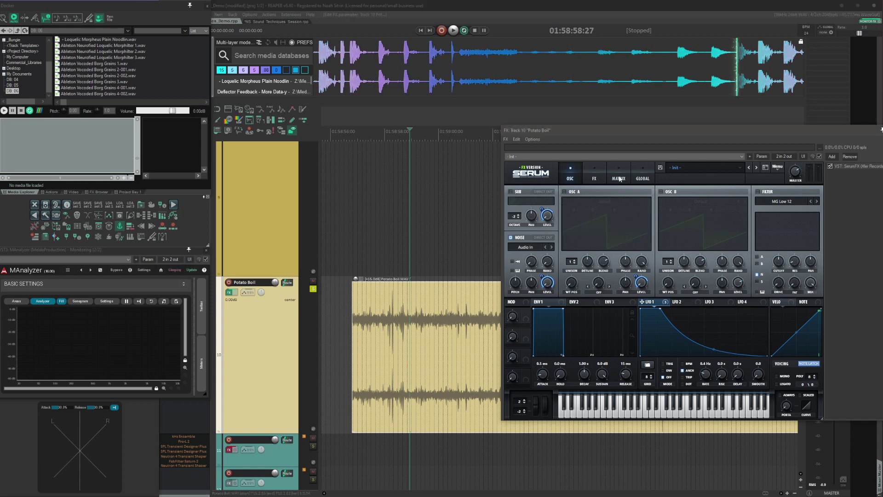
# Enable the compressor in SerumFX's effects rack.
pyautogui.click(595, 178)
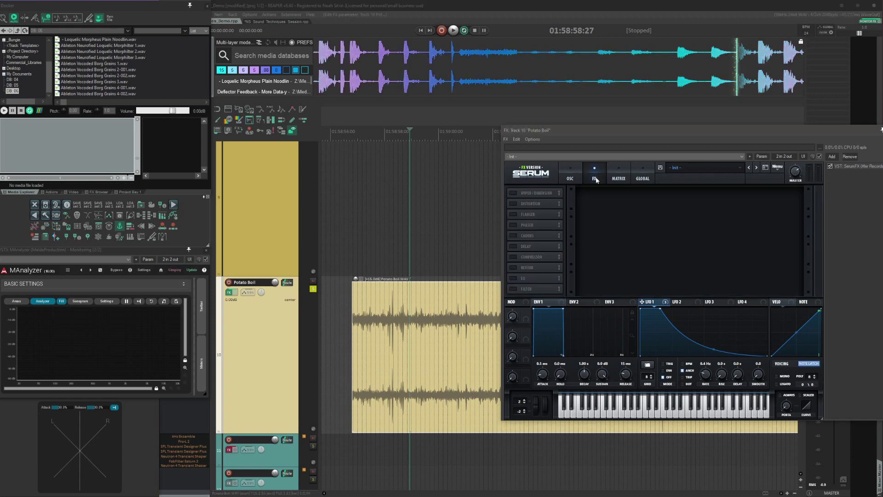
pyautogui.click(513, 257)
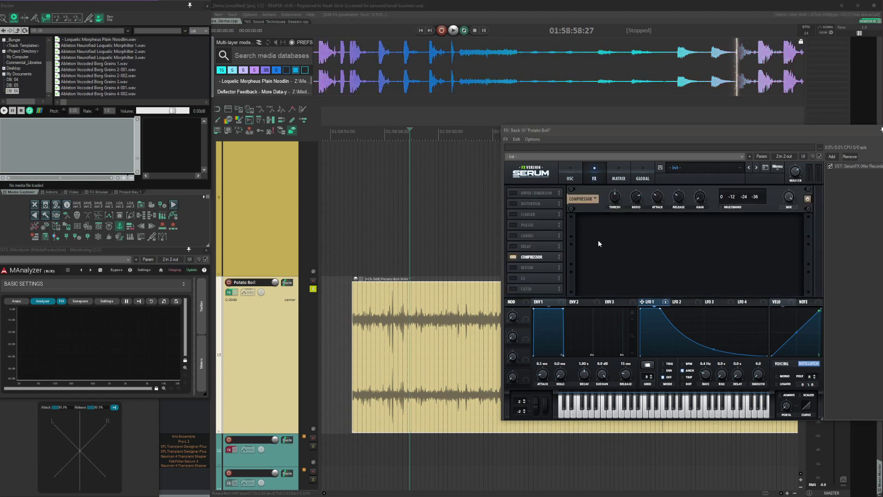
# Turn on multiband mode for the SerumFX compressor and audition the Potato Boil clip.
pyautogui.click(721, 208)
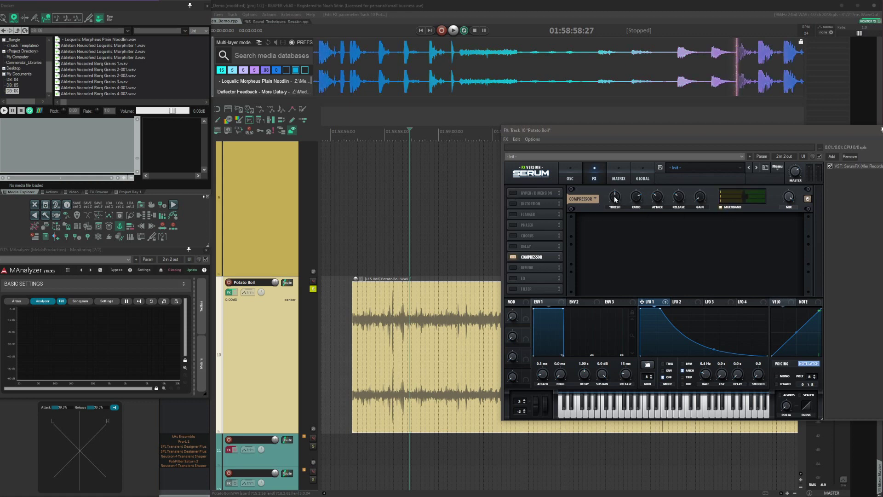
pyautogui.press('space')
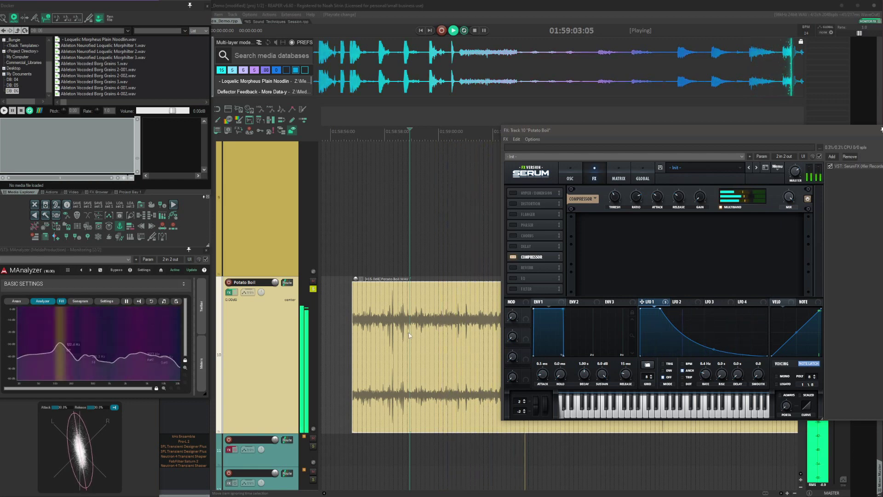
pyautogui.press('space')
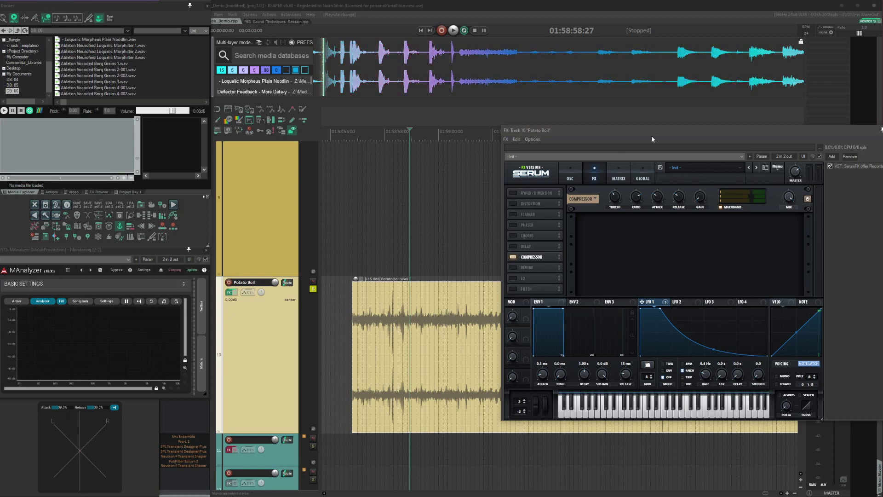
# Close the SerumFX window and go to the start of the other Potato Boil clip at 02:00:50.
pyautogui.moveTo(654, 132); pyautogui.dragTo(540, 108)
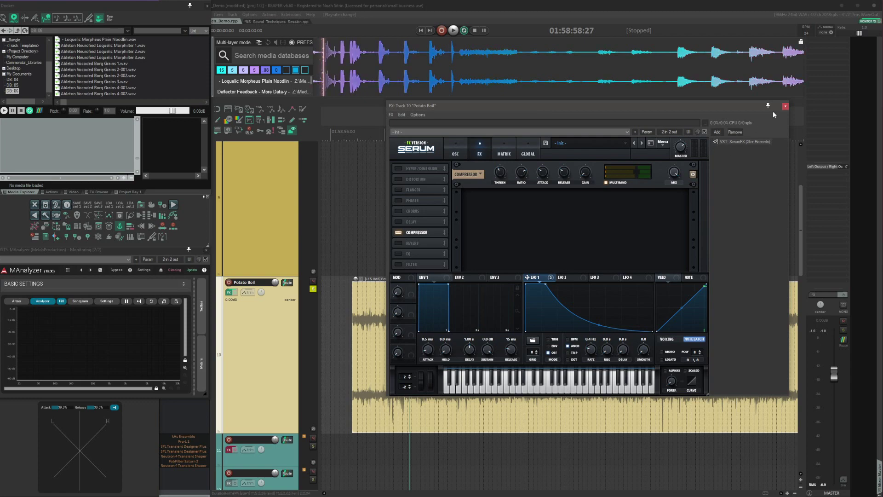
pyautogui.click(786, 106)
pyautogui.click(593, 327)
pyautogui.scroll(-5, 591, 322)
pyautogui.click(564, 198)
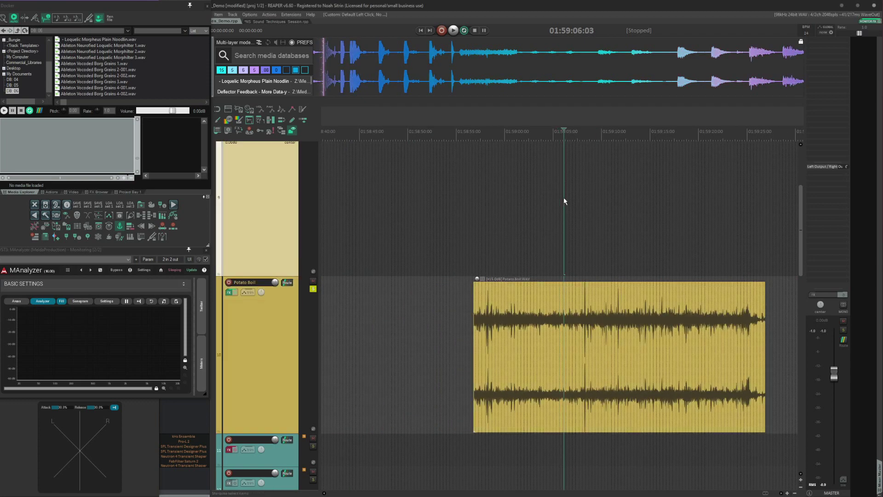
pyautogui.scroll(3, 557, 218)
pyautogui.hotkey('ctrl', 'Right')
pyautogui.press('F6')
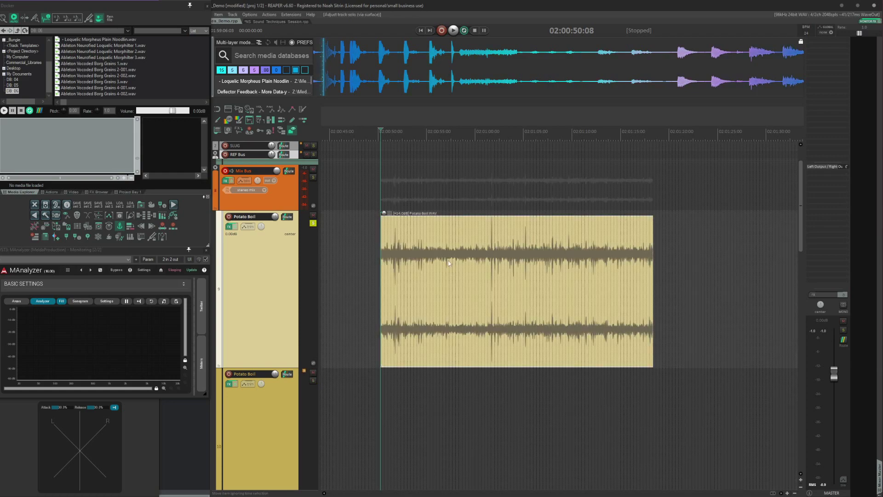
# Open the FX chain of track 9 "Potato Boil" and place its window clear of the clip's beginning.
pyautogui.click(228, 228)
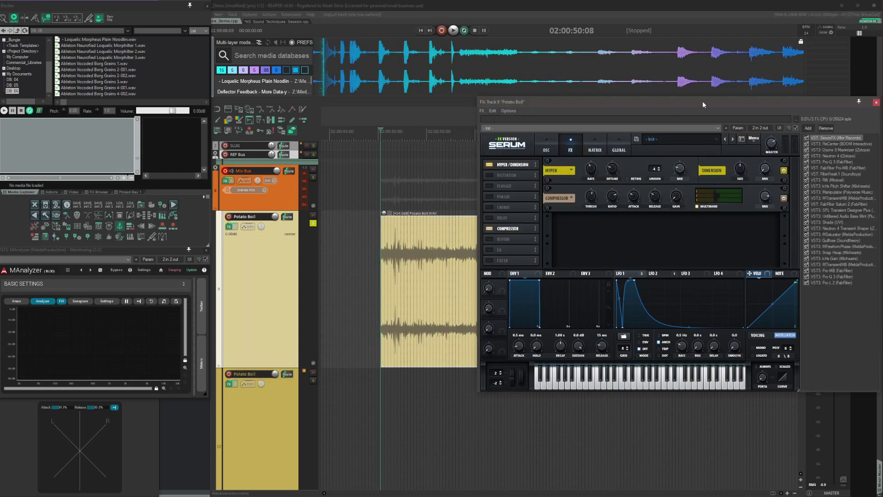
pyautogui.moveTo(583, 87); pyautogui.dragTo(667, 99)
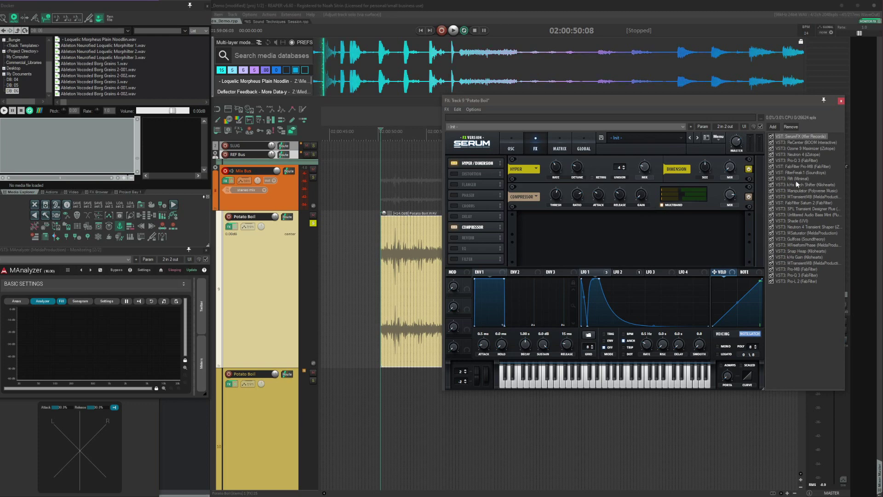
pyautogui.moveTo(663, 98); pyautogui.dragTo(697, 99)
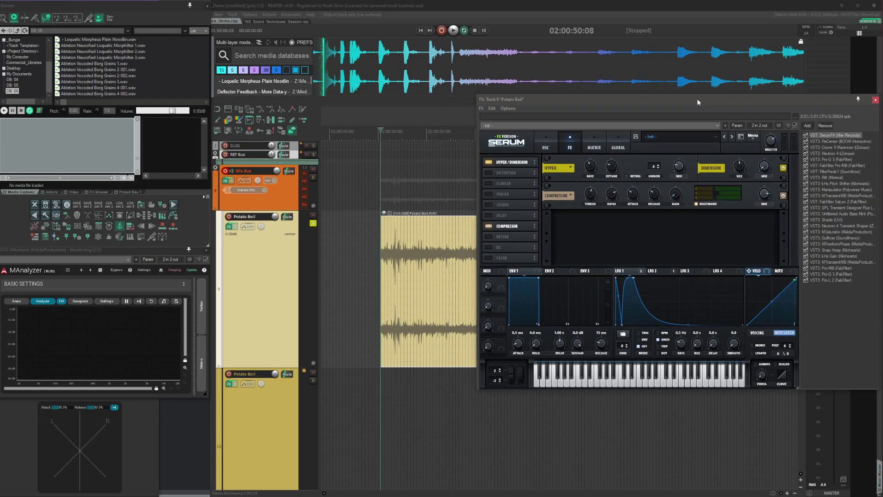
# Bypass Manipulator in track 9's FX chain and audition the clip from about 02:00:55.
pyautogui.click(409, 264)
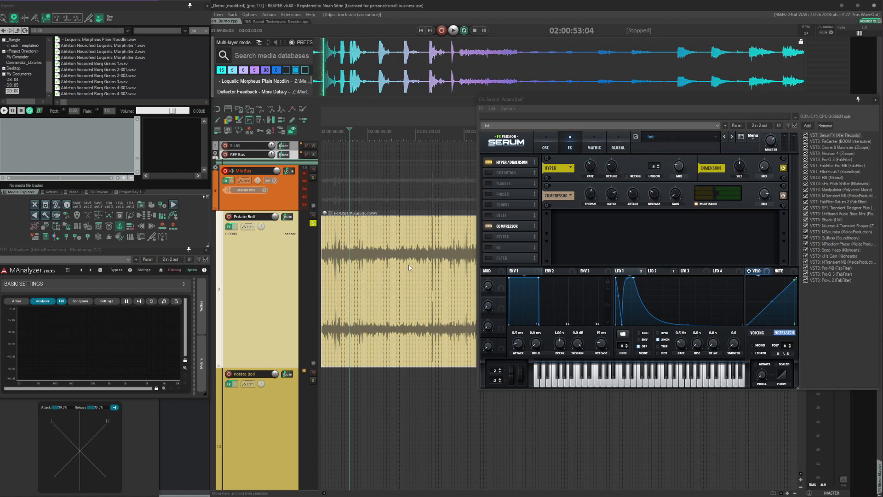
pyautogui.click(806, 189)
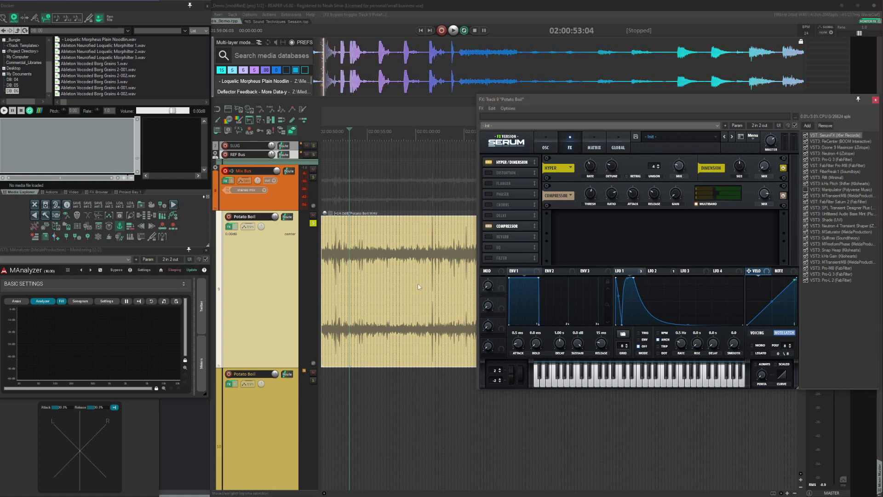
pyautogui.click(374, 266)
pyautogui.press('space')
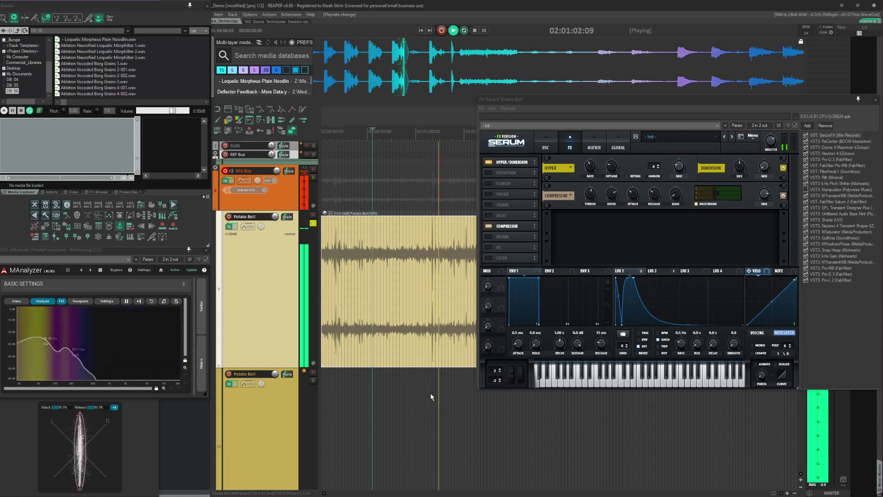
pyautogui.press('space')
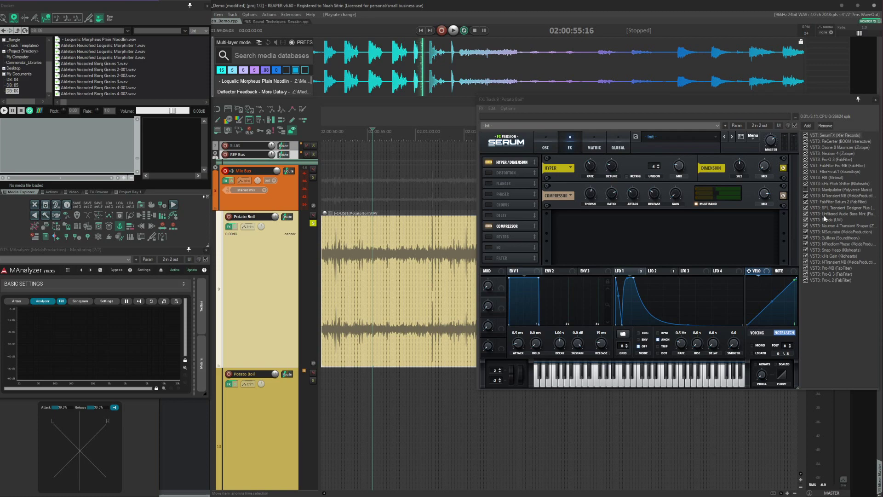
# Re-enable Manipulator in track 9's chain and turn on SerumFX's sub oscillator and oscillator A.
pyautogui.click(828, 190)
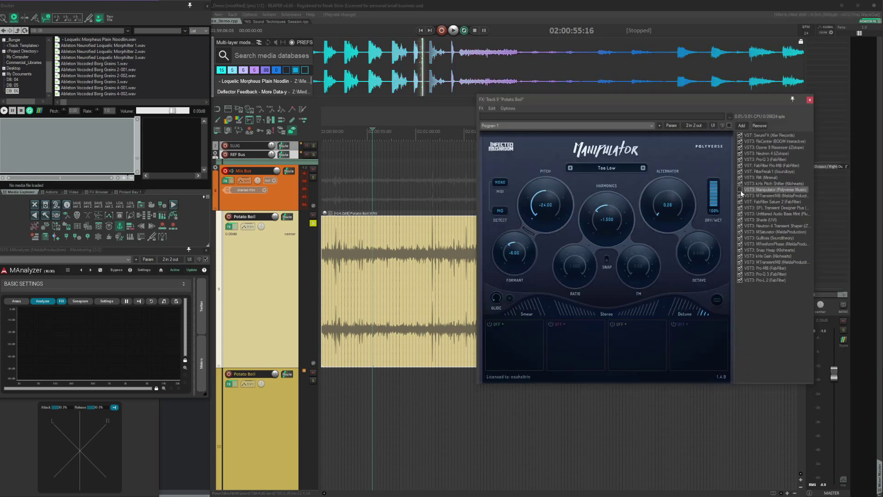
pyautogui.click(739, 191)
pyautogui.click(764, 134)
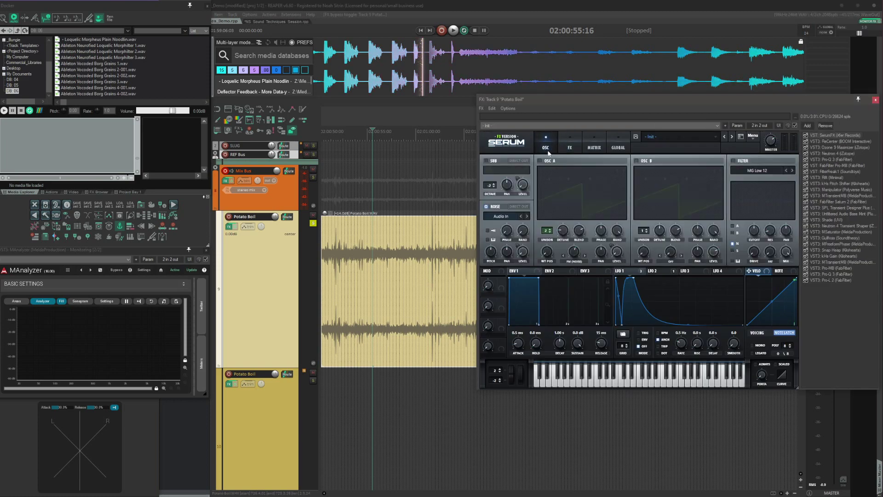
pyautogui.click(485, 161)
pyautogui.click(540, 160)
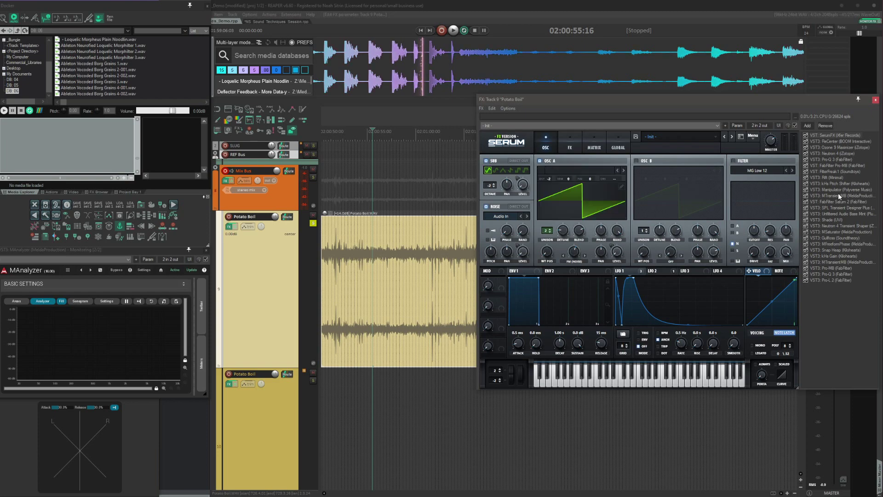
# Audition the clip with Manipulator active and bypass Manipulator during playback.
pyautogui.click(833, 188)
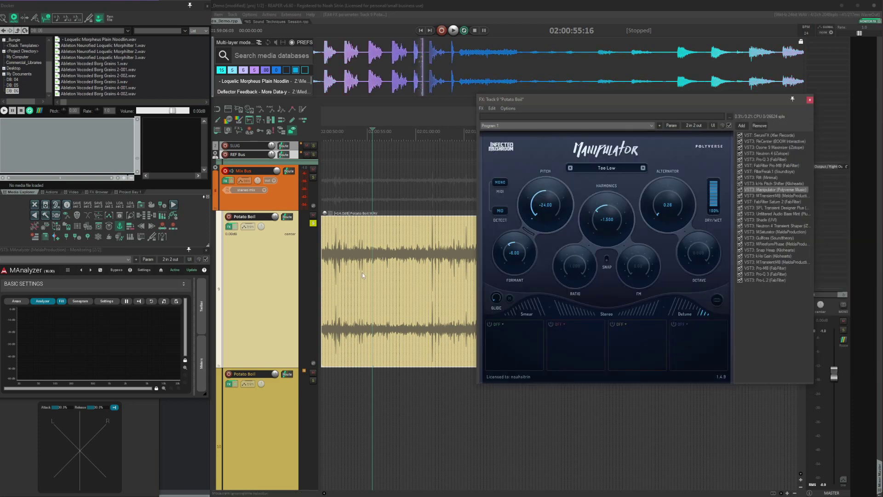
pyautogui.press('space')
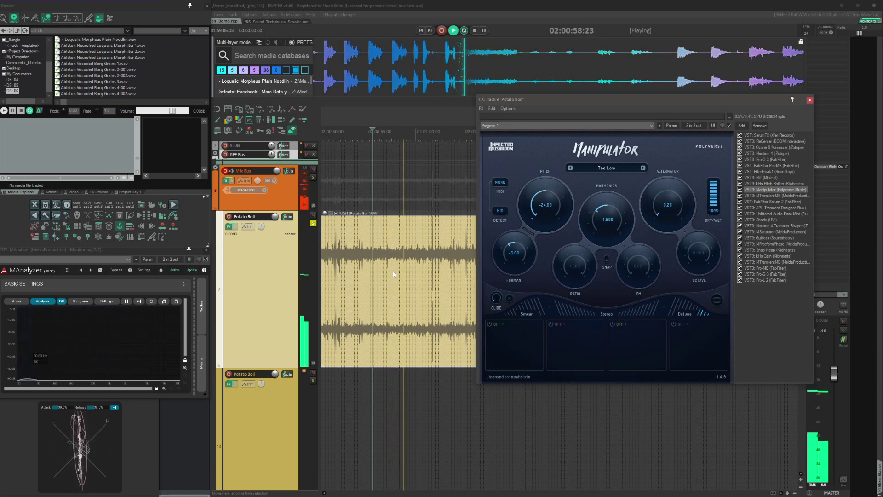
pyautogui.click(739, 190)
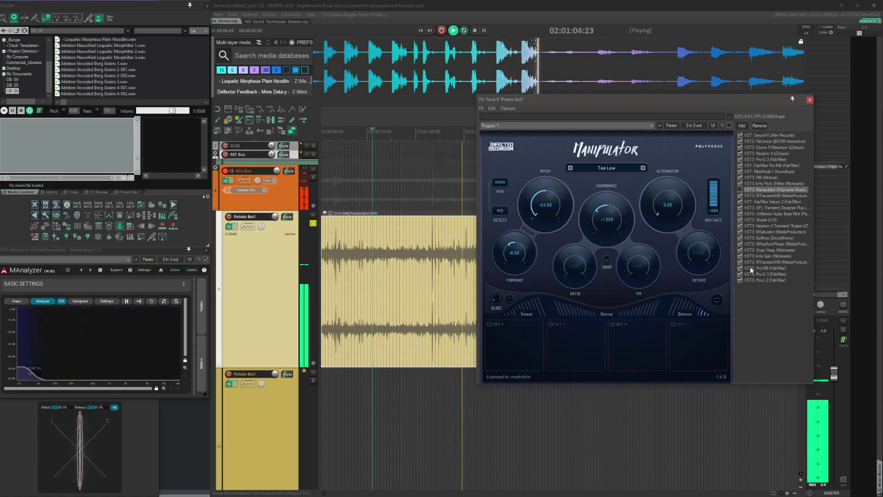
pyautogui.press('space')
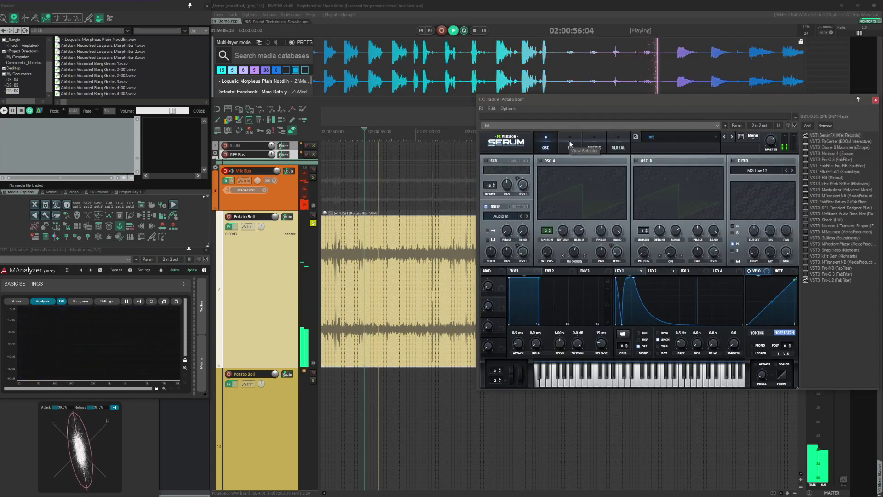
# Show SerumFX's effects rack during playback, and enable ReCenter, Ozone Maximizer and Neutron 4 one after another.
pyautogui.click(569, 144)
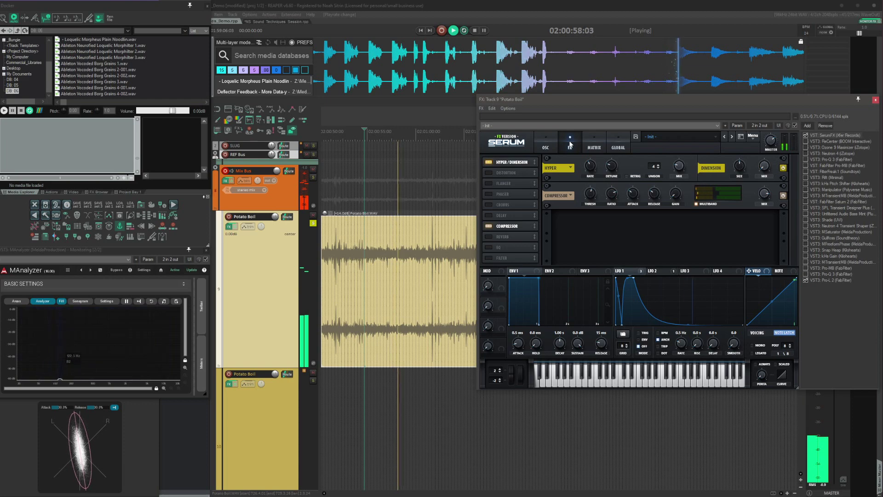
pyautogui.click(840, 141)
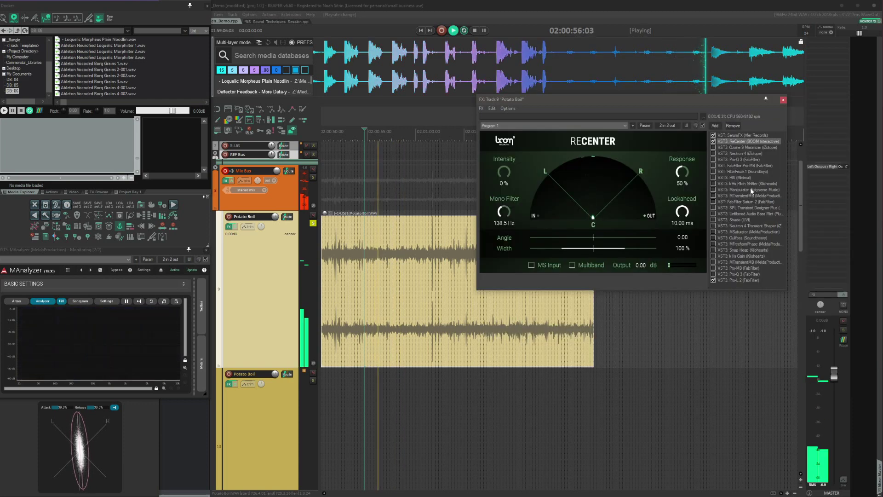
pyautogui.click(743, 148)
pyautogui.press('space')
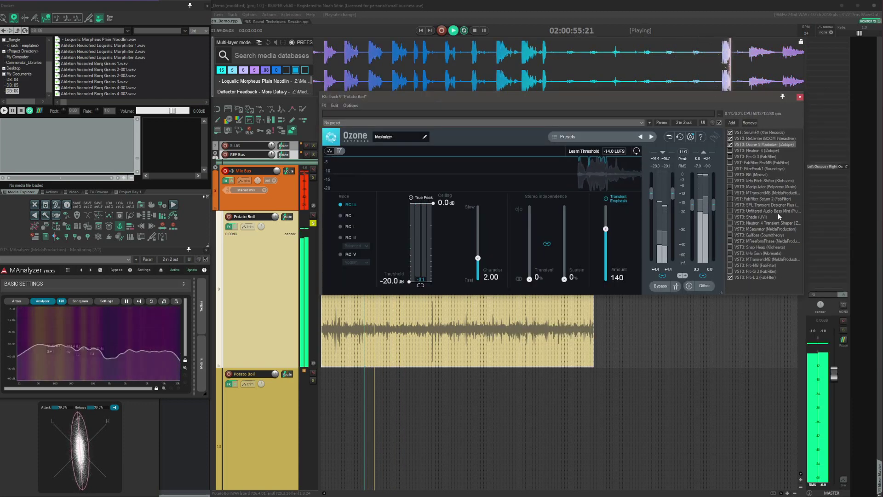
pyautogui.click(754, 151)
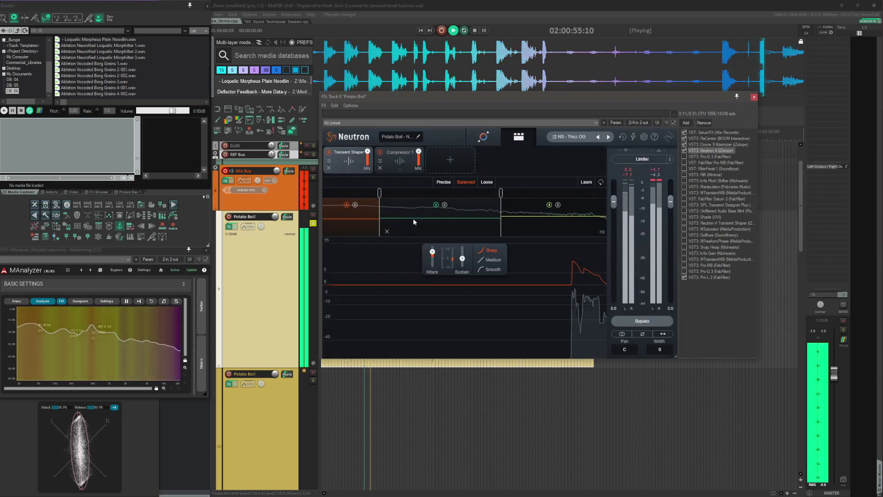
# Enable the first Pro-Q 3, FabFilter Pro-MB, FilterFreak 1, Rift and kHs Pitch Shifter in turn while the clip plays.
pyautogui.click(708, 157)
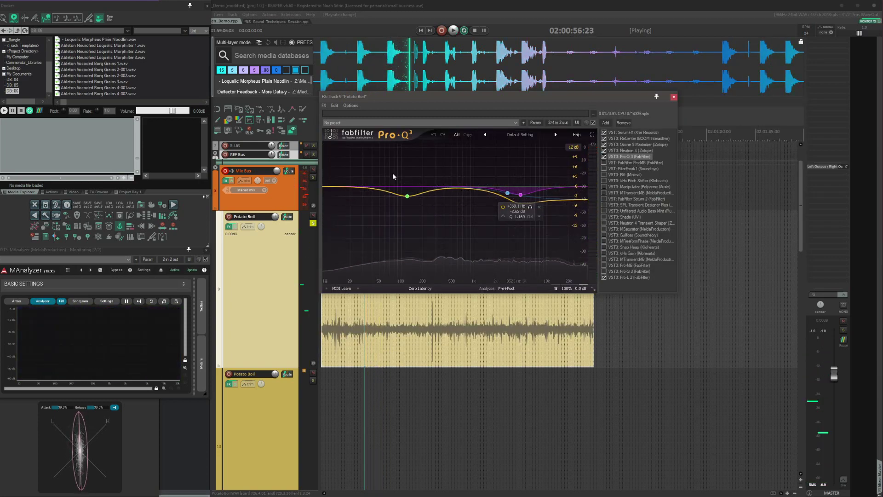
pyautogui.click(636, 162)
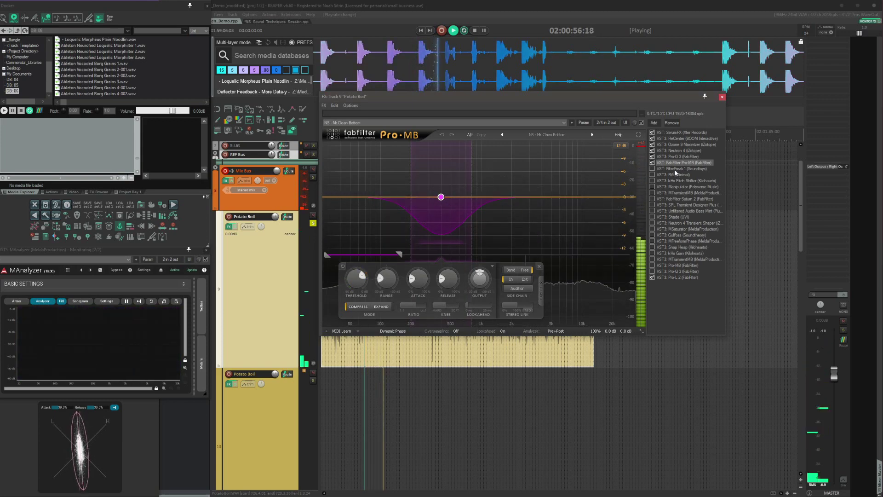
pyautogui.press('Down')
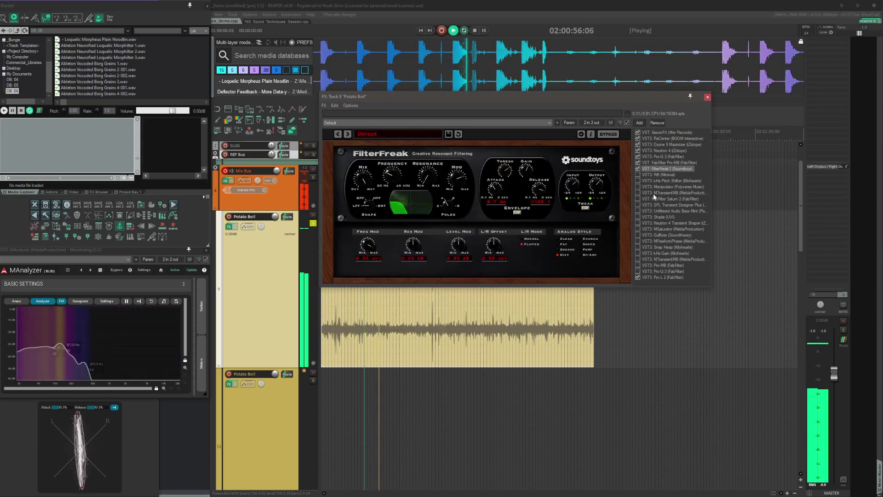
pyautogui.click(655, 174)
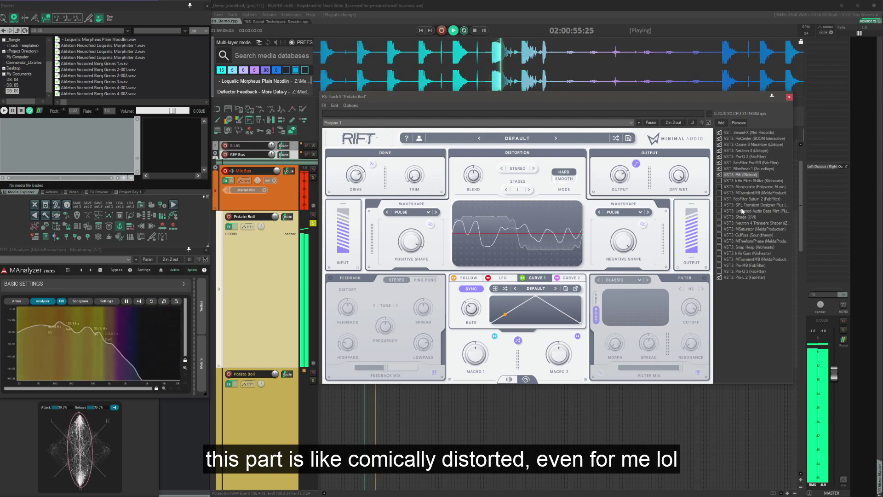
pyautogui.click(738, 181)
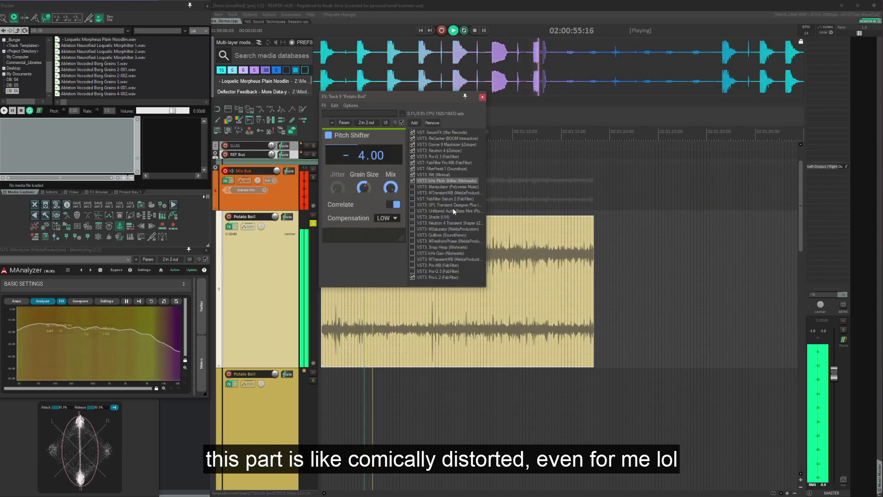
# Enable MTransientMB, Saturn 2, SPL Transient Designer Plus, Bass-Mint, Shade and Neutron 4 Transient Shaper in turn during playback.
pyautogui.click(448, 193)
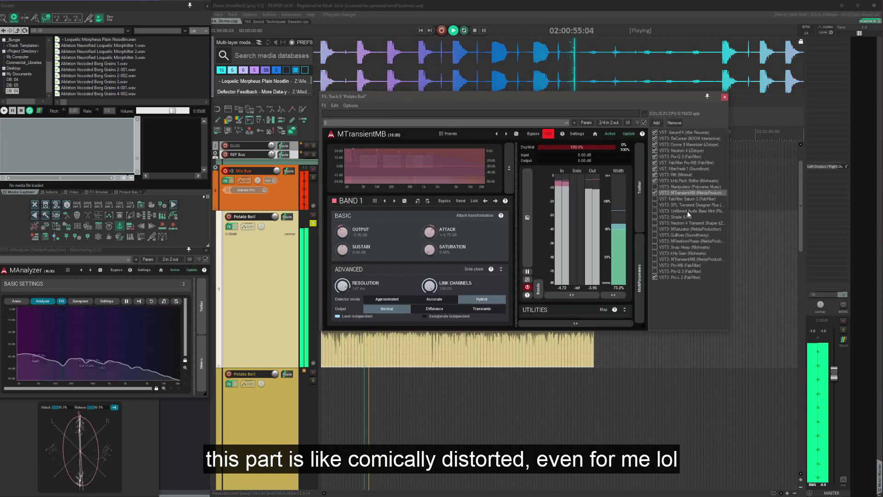
pyautogui.click(689, 198)
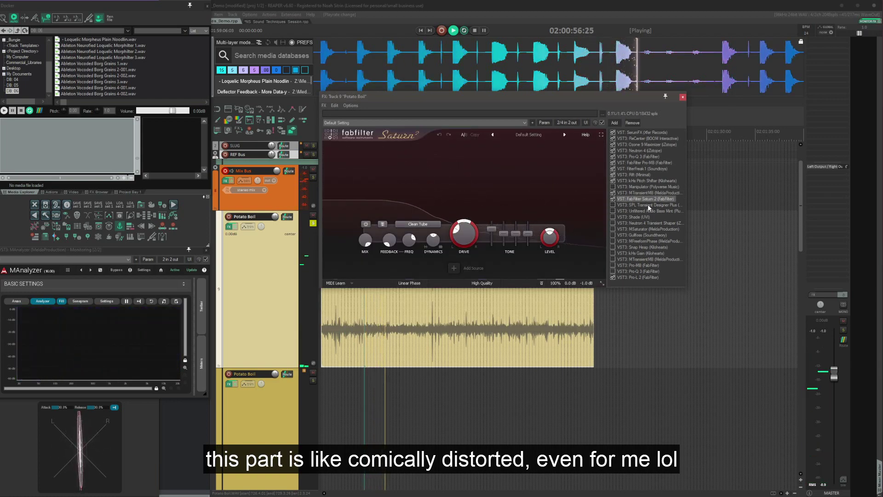
pyautogui.click(647, 205)
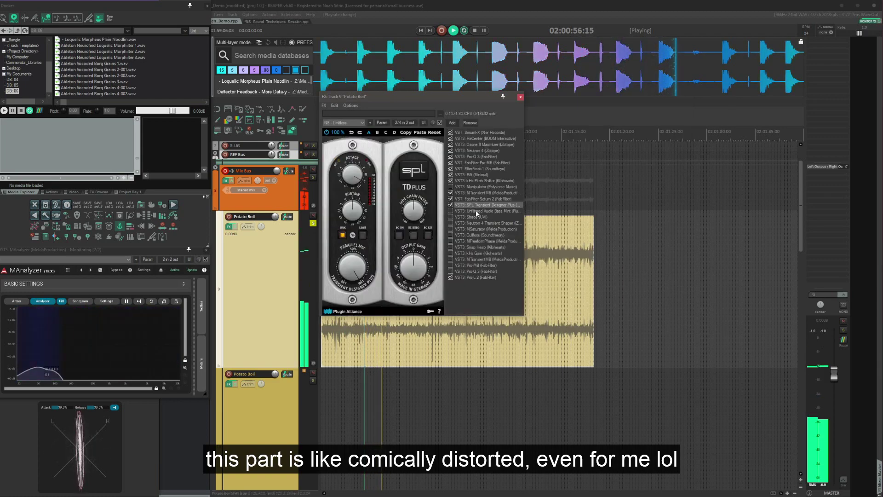
pyautogui.click(476, 211)
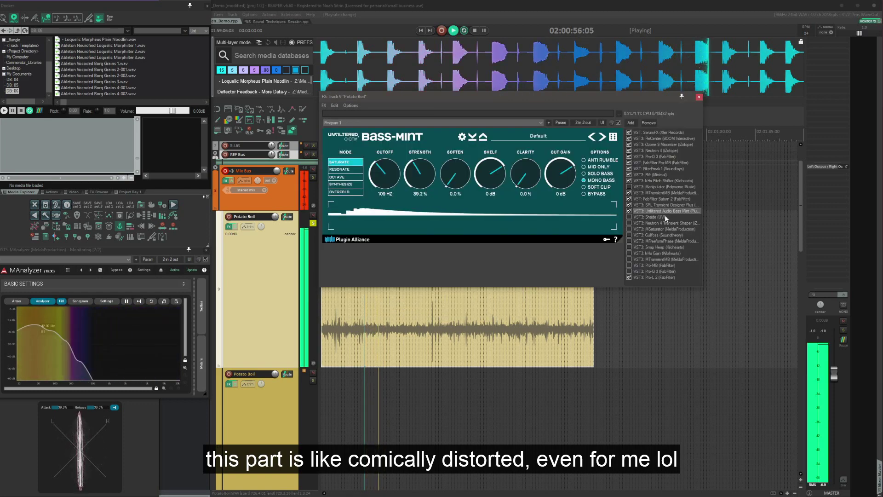
pyautogui.click(664, 217)
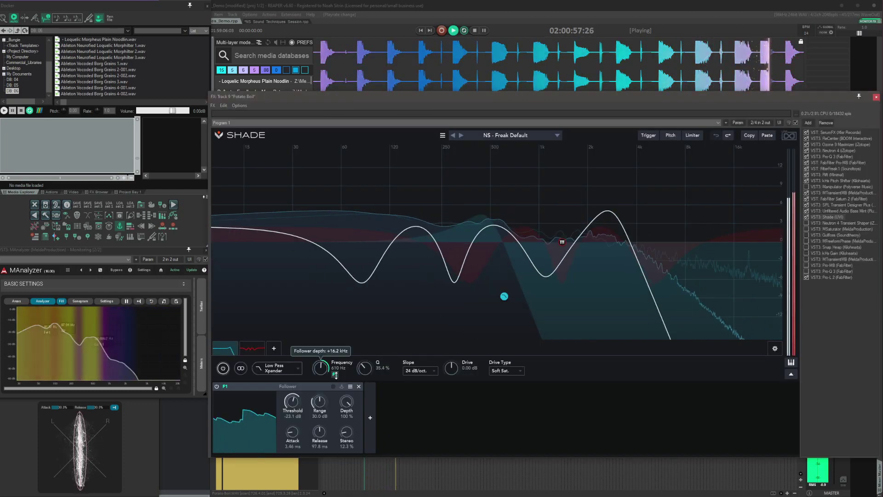
pyautogui.press('Down')
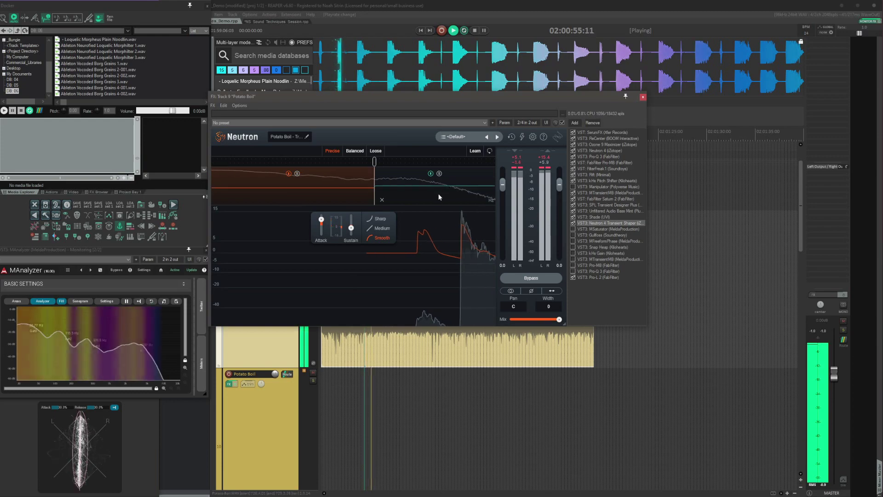
# Enable MSaturator, Gullfoss and MFreeformPhase one after another while the Potato Boil clip plays.
pyautogui.click(434, 195)
pyautogui.press('Down')
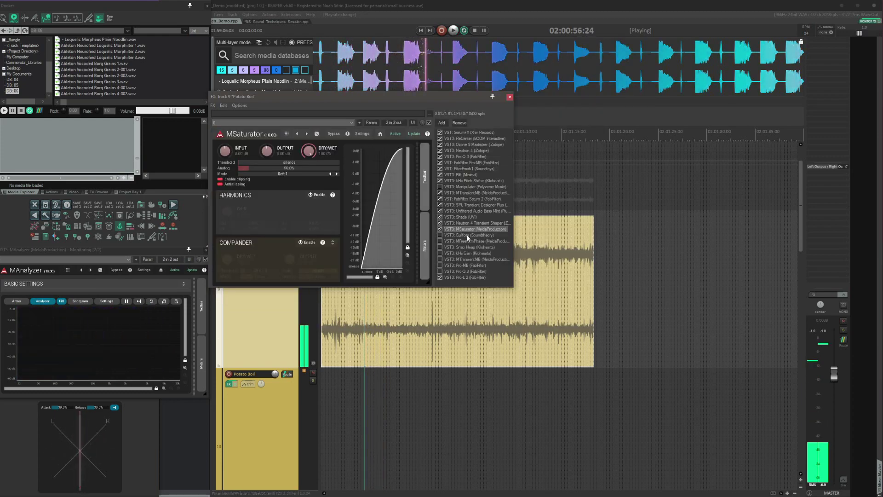
pyautogui.click(468, 236)
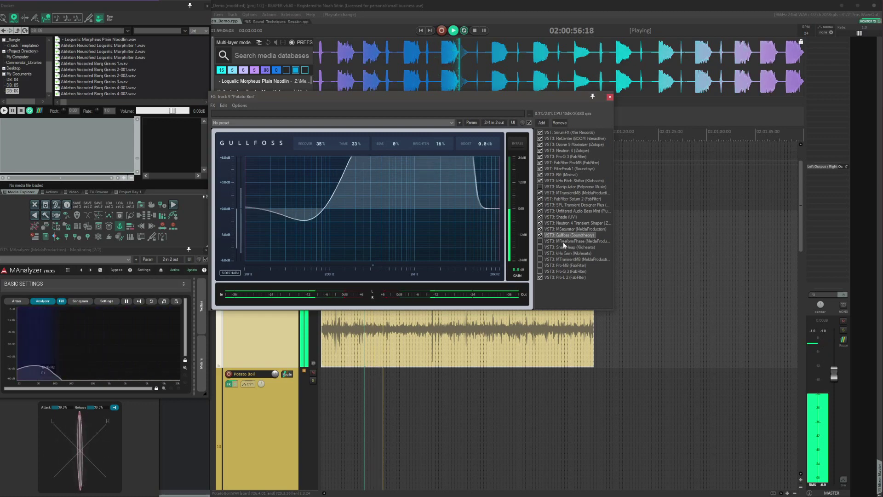
pyautogui.click(565, 242)
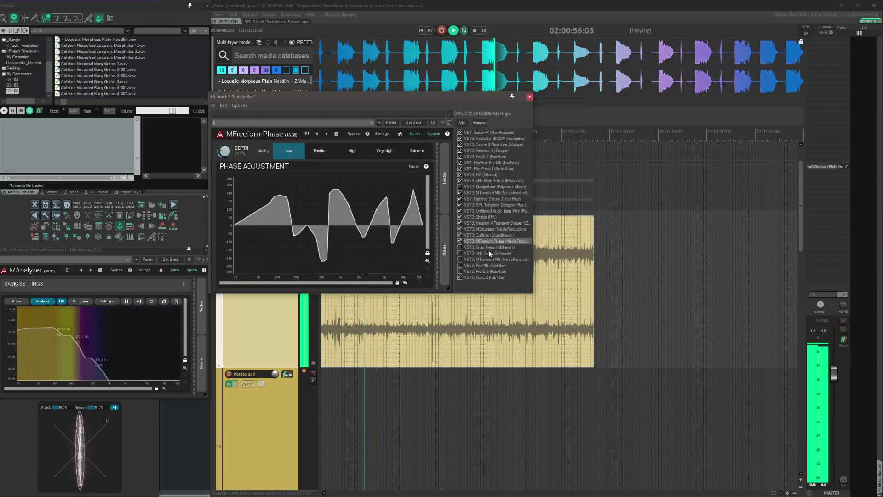
# Enable Snap Heap, kHs Gain, the second MTransientMB, the last Pro-MB and the last Pro-Q 3 in turn, and re-enable Manipulator during playback.
pyautogui.click(484, 247)
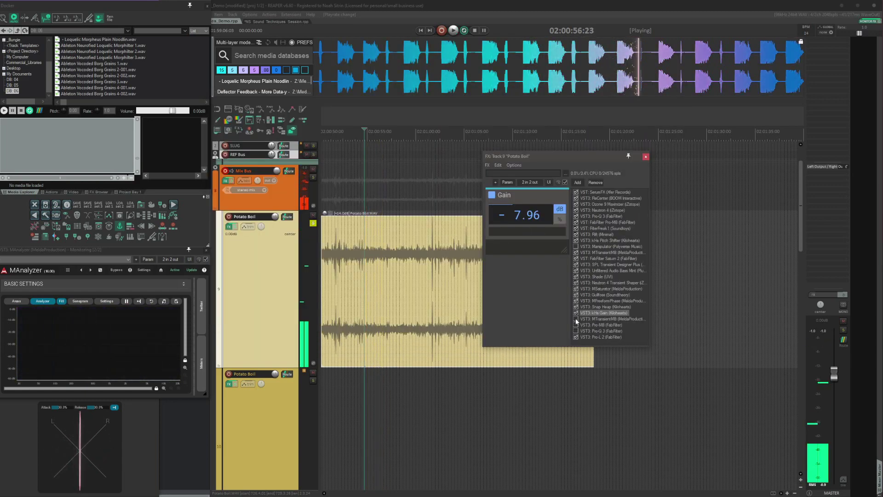
pyautogui.click(576, 320)
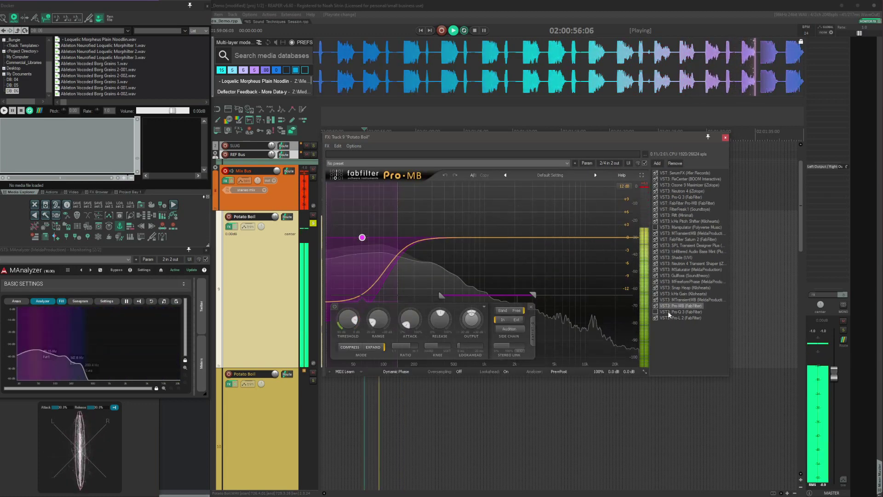
pyautogui.click(668, 311)
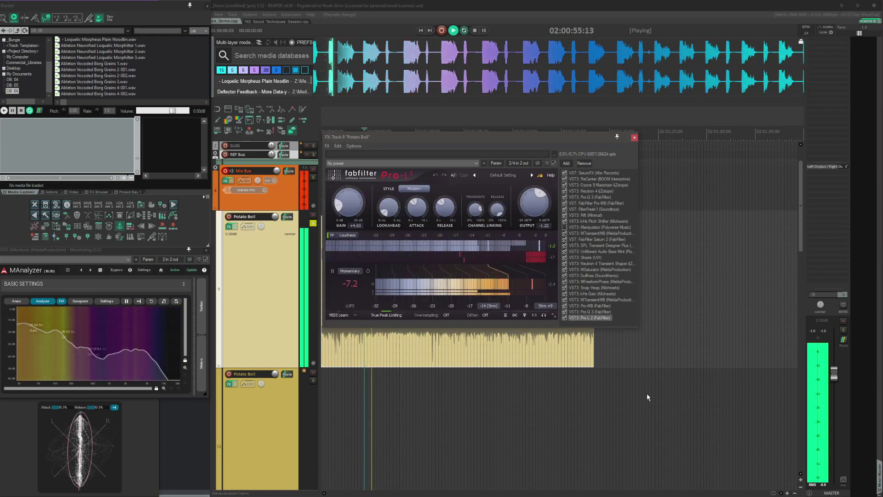
pyautogui.click(585, 227)
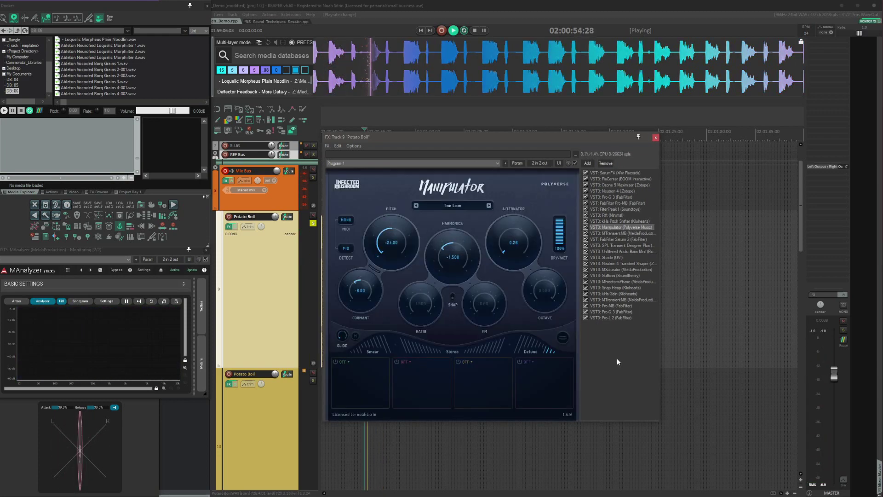